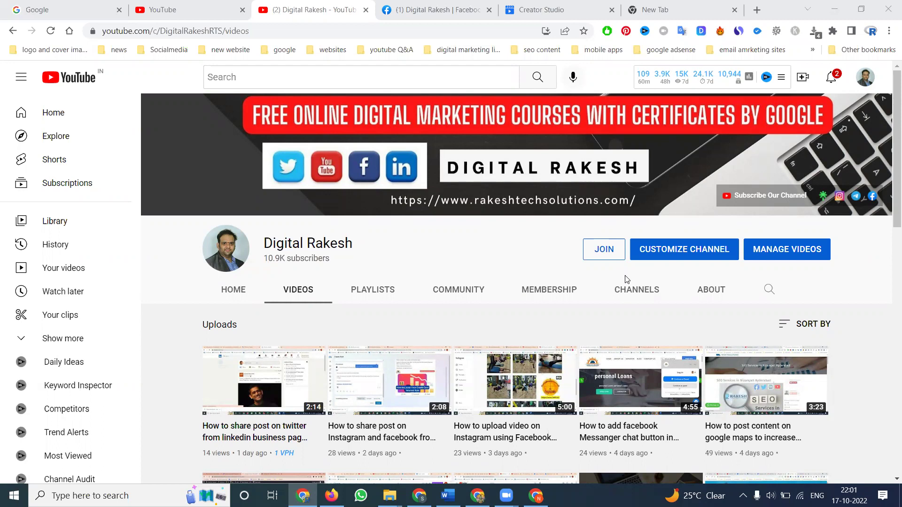
- Switch from the YouTube Videos page to the Digital Rakesh Facebook page's home feed
left_click(421, 9)
scroll(493, 214, "down", 2)
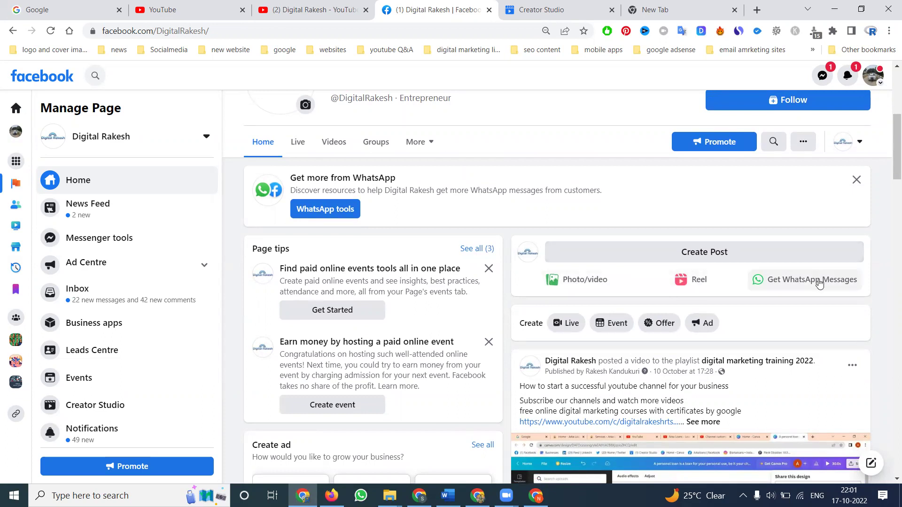
- Start a Digital Rakesh Create Post, add a messaging option, and open the Photo/Video file picker
left_click(817, 253)
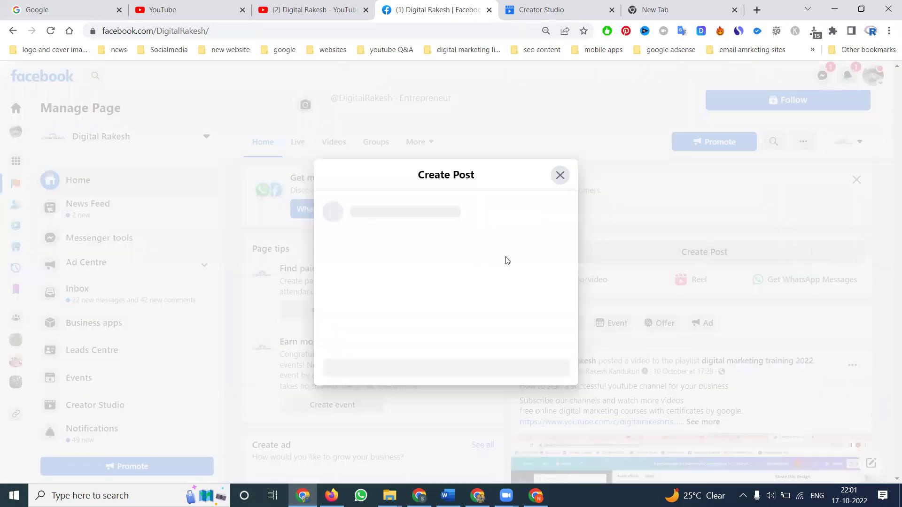
left_click(554, 303)
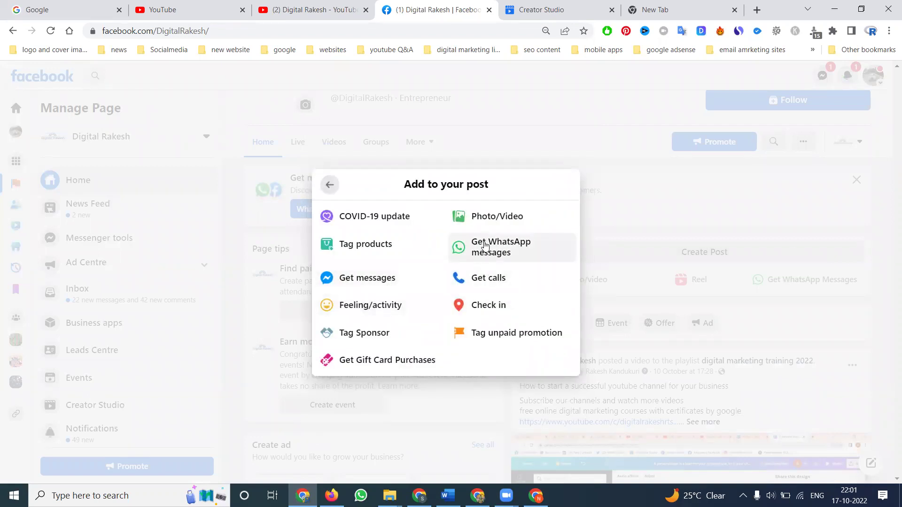
left_click(413, 277)
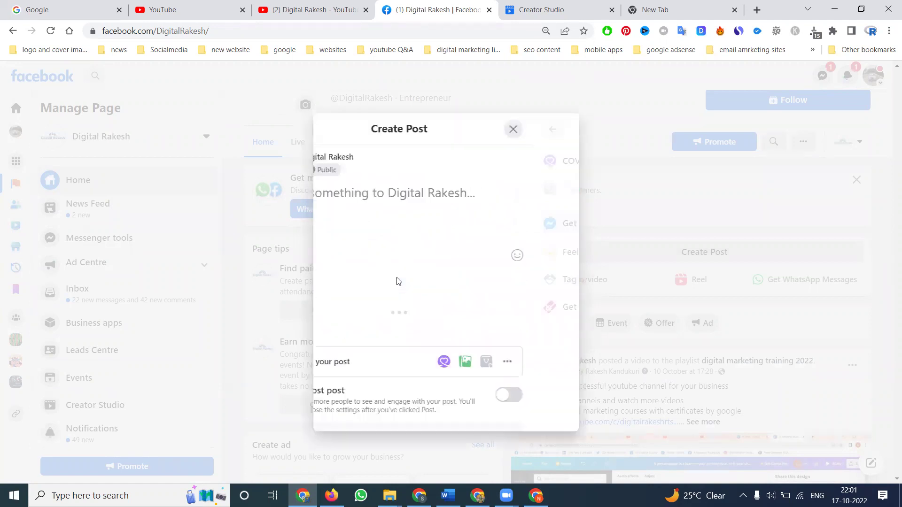
left_click(414, 278)
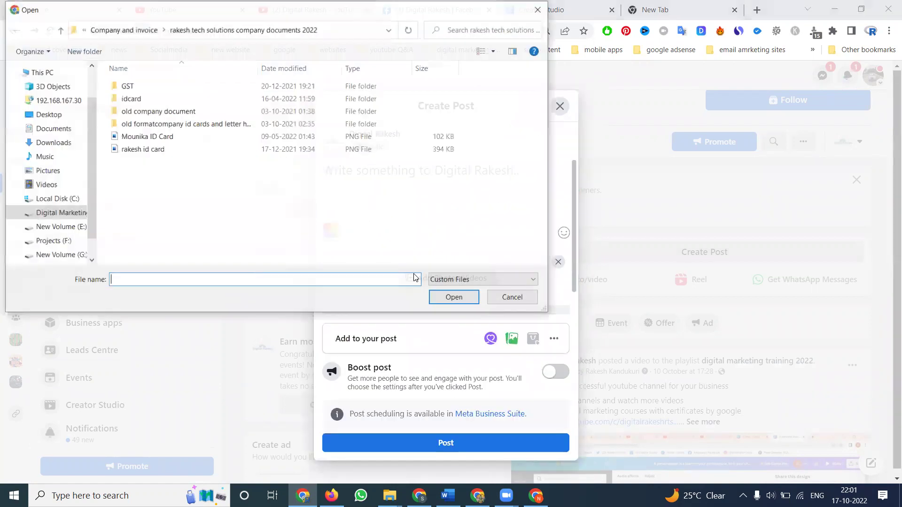
- Navigate the Open dialog to D: > zoom > 2022-10-12 23.11.33
left_click(59, 213)
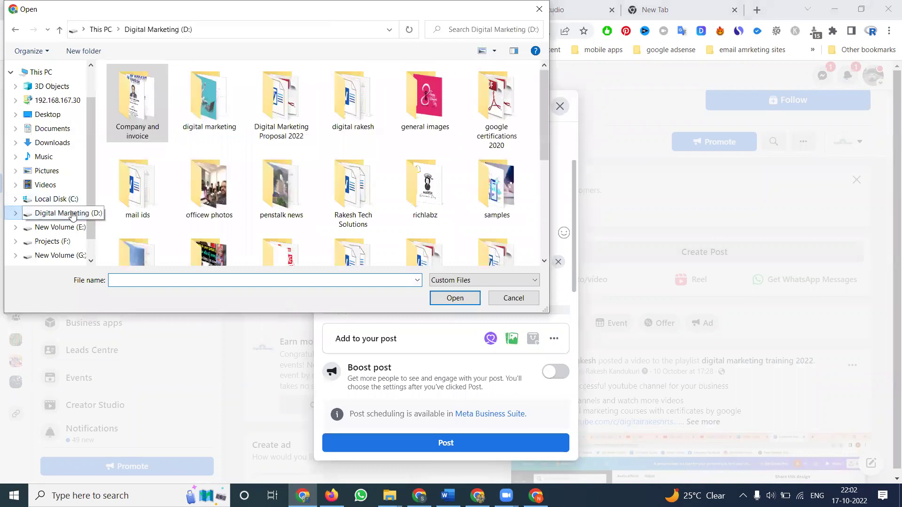
scroll(344, 215, "down", 3)
double_click(342, 218)
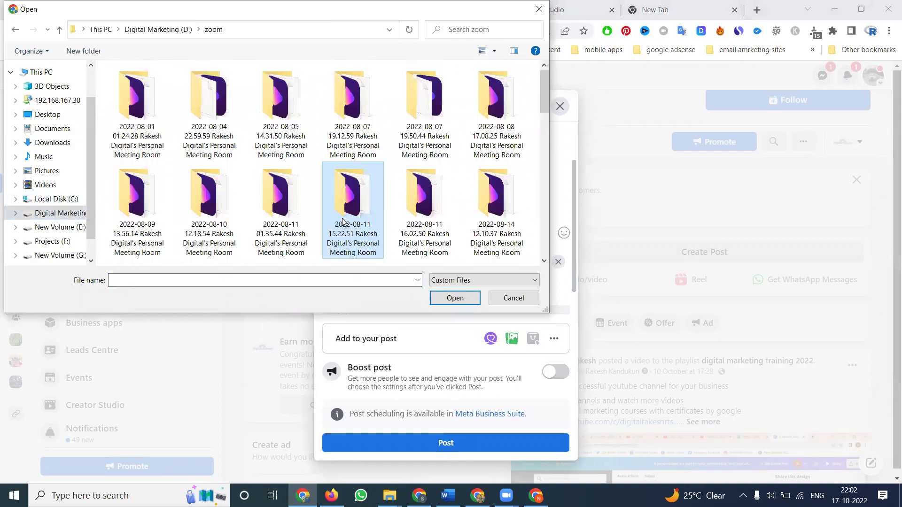
scroll(344, 221, "down", 3)
scroll(344, 225, "down", 3)
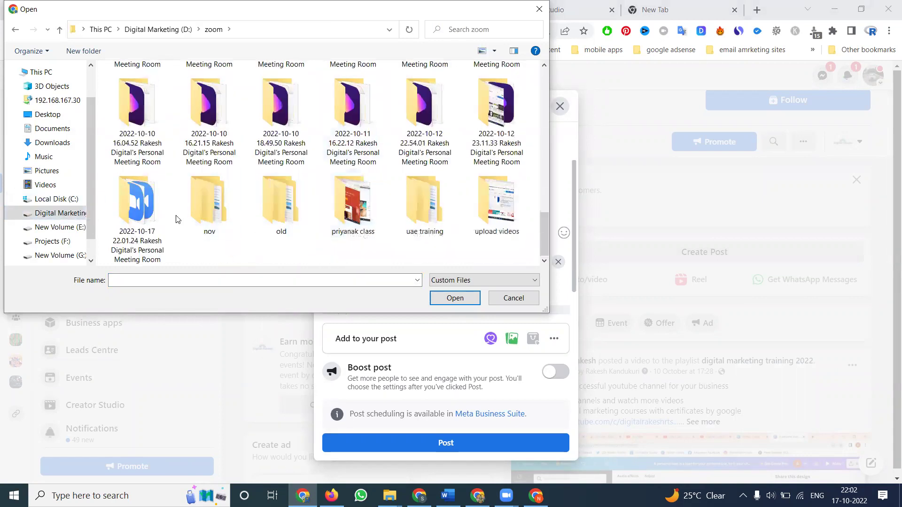
left_click(133, 221)
double_click(501, 125)
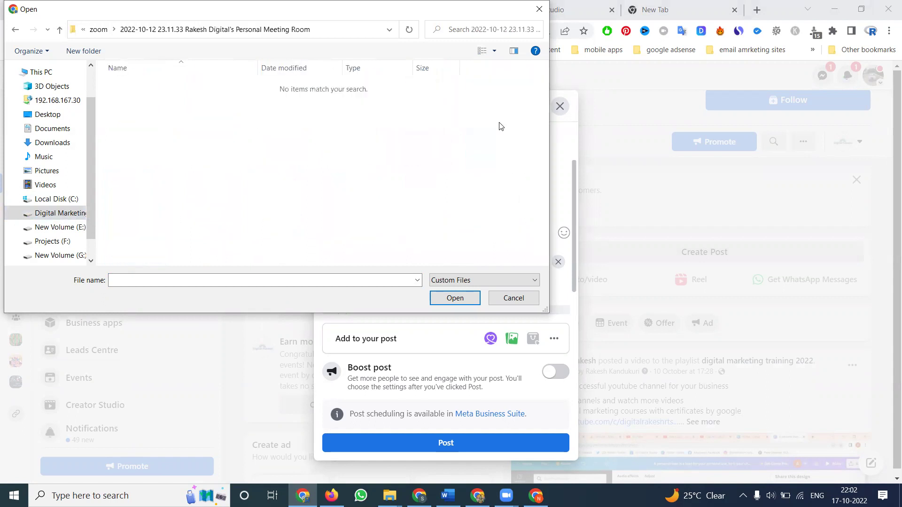
- Show All Files and attach the Messenger chat button MP4, uploading it to 100%
left_click(451, 281)
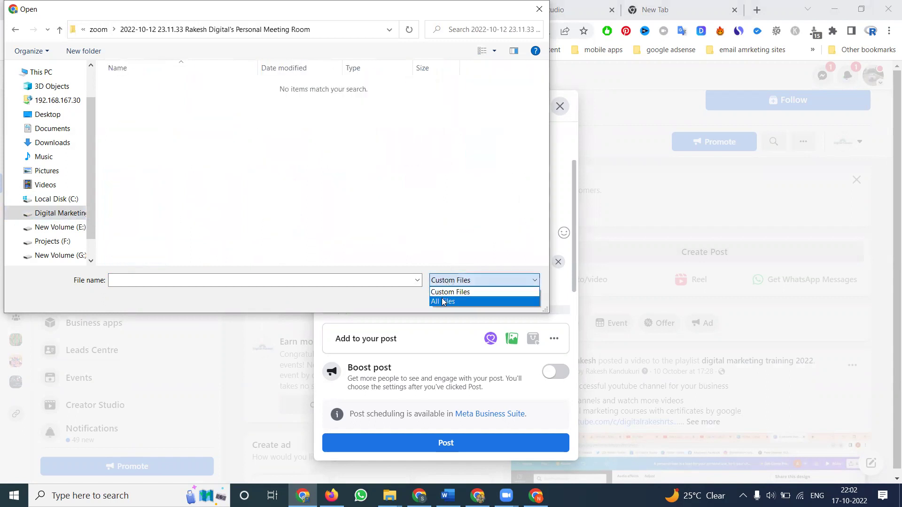
left_click(444, 301)
left_click(166, 137)
double_click(200, 136)
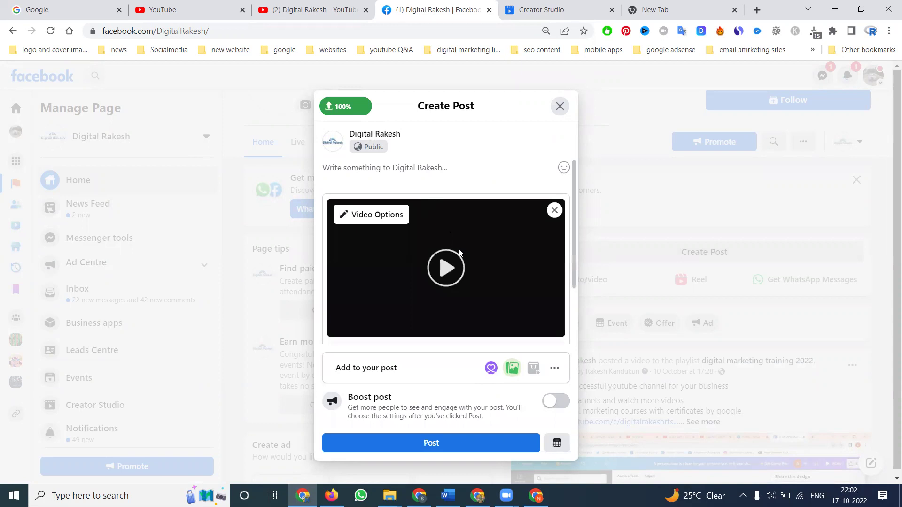
mouse_move(398, 493)
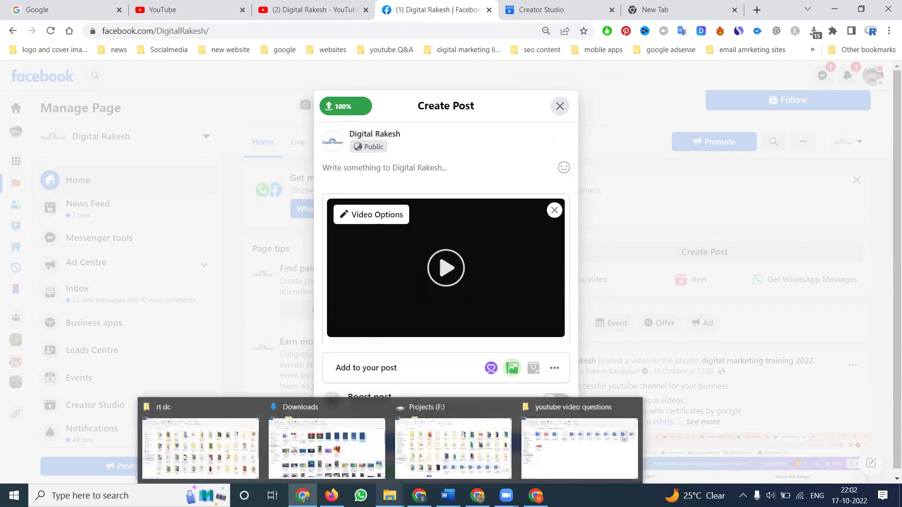
- In File Explorer's D: > zoom > 2022-10-12 23.11.33 folder, copy the Messenger video's file name
left_click(579, 447)
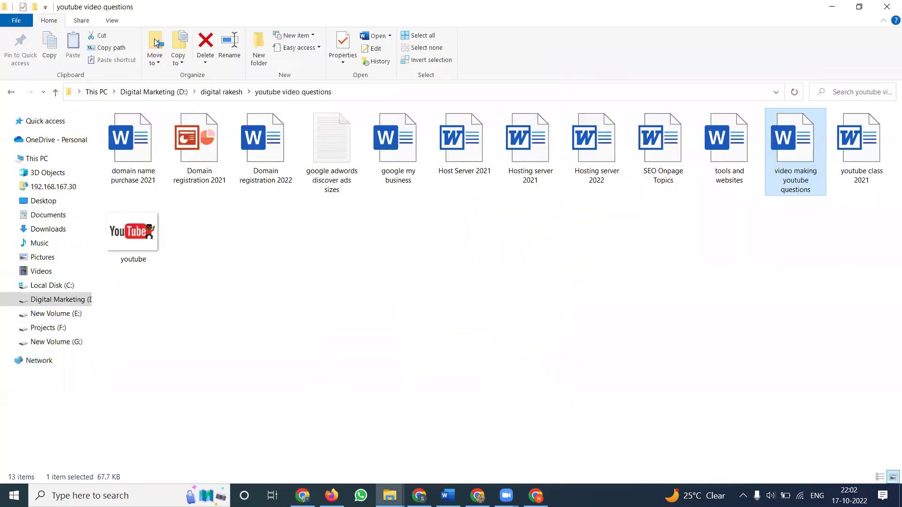
left_click(155, 92)
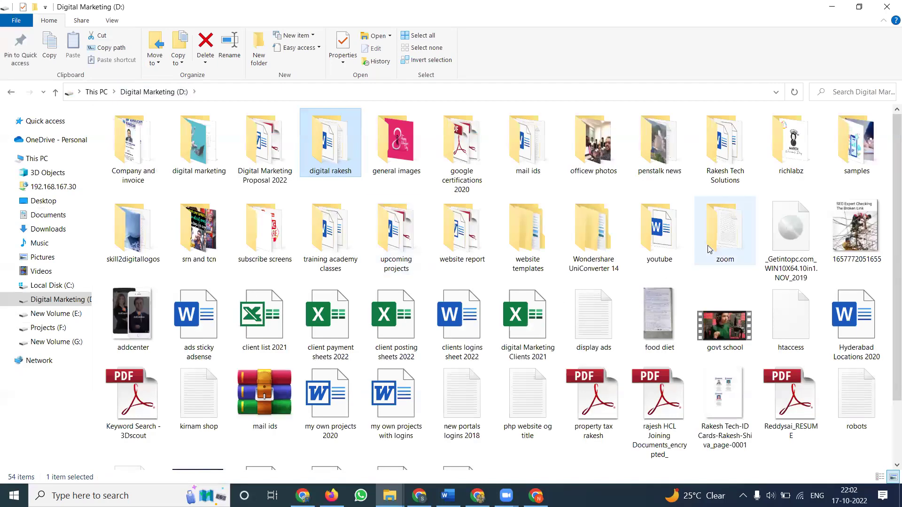
double_click(709, 249)
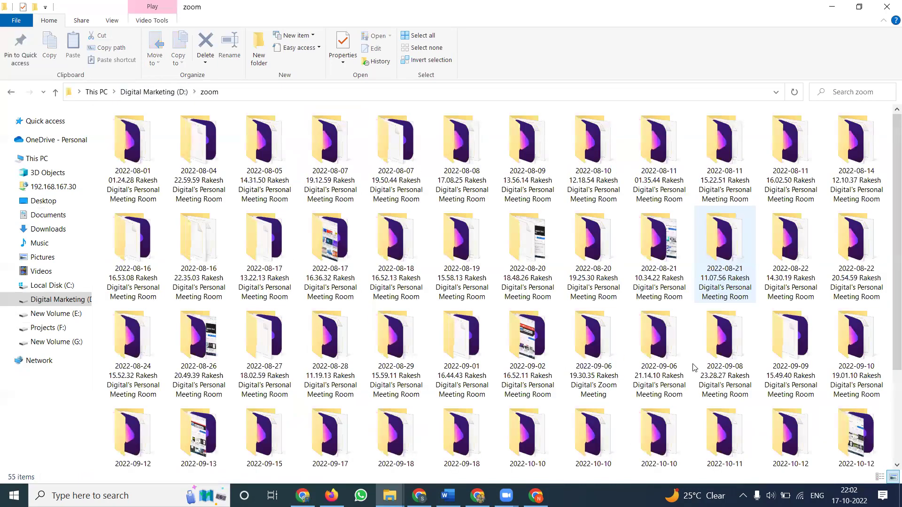
scroll(695, 367, "down", 3)
key("Return")
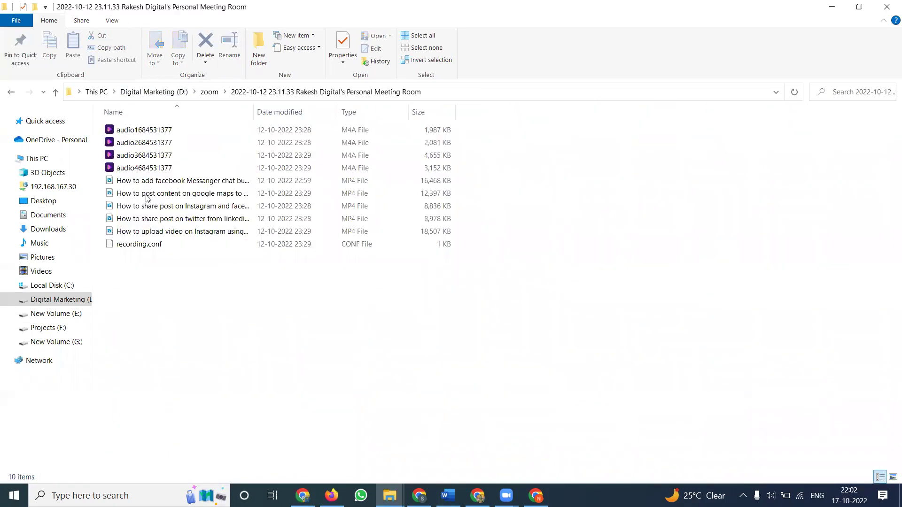
left_click(159, 183)
left_click(174, 187)
key("ctrl+c")
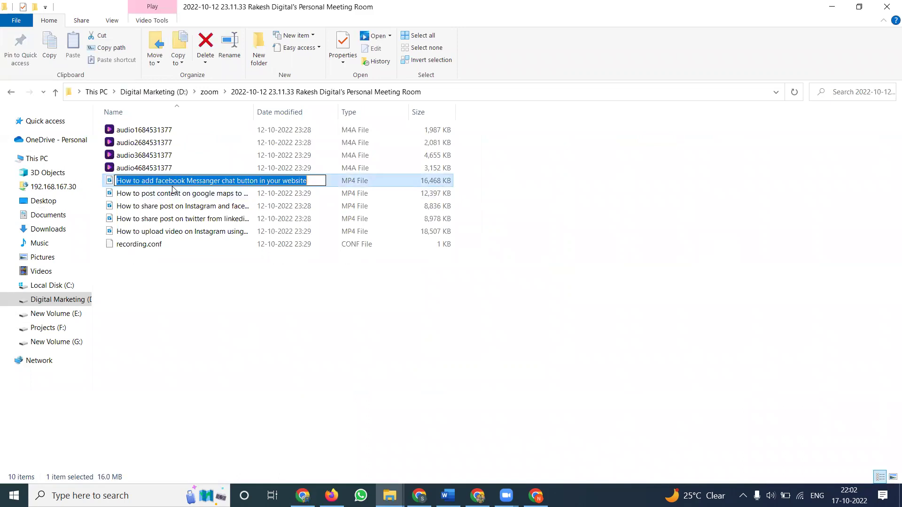
left_click(832, 11)
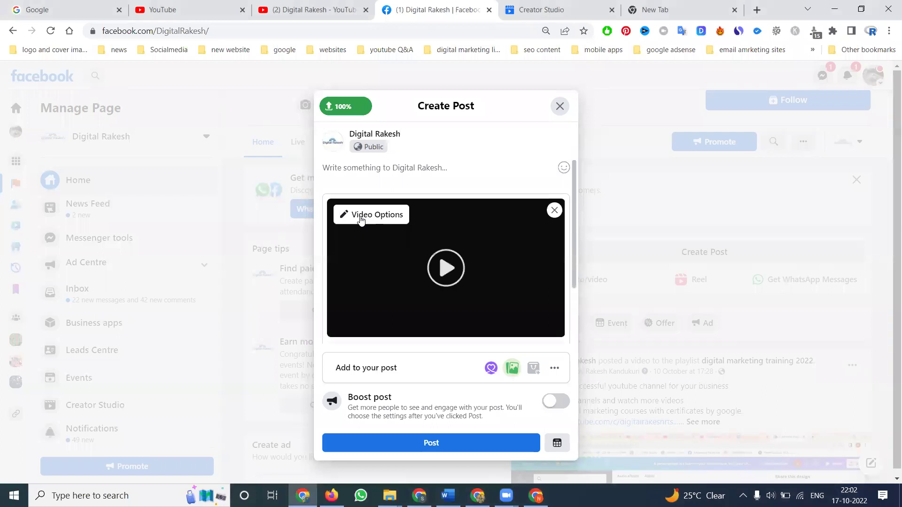
- Paste the video name as the video's title and tags and save them
left_click(361, 220)
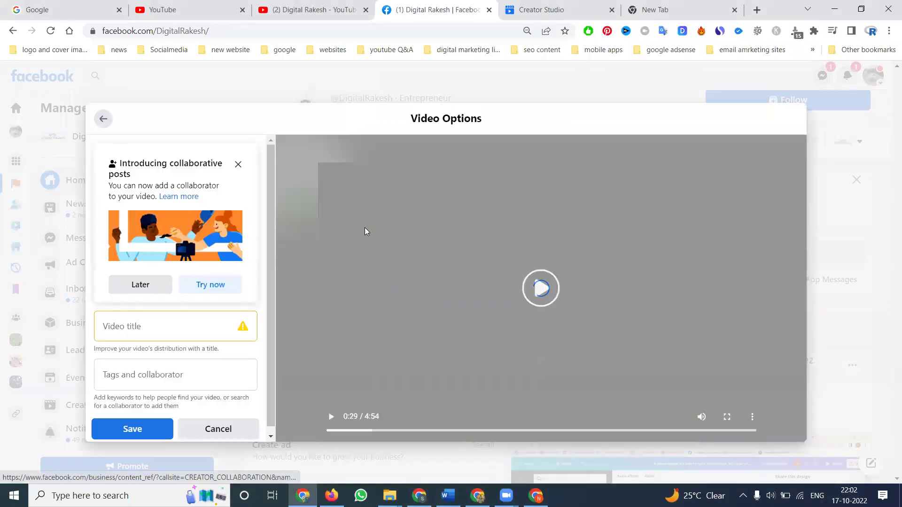
left_click(171, 322)
key("ctrl+v")
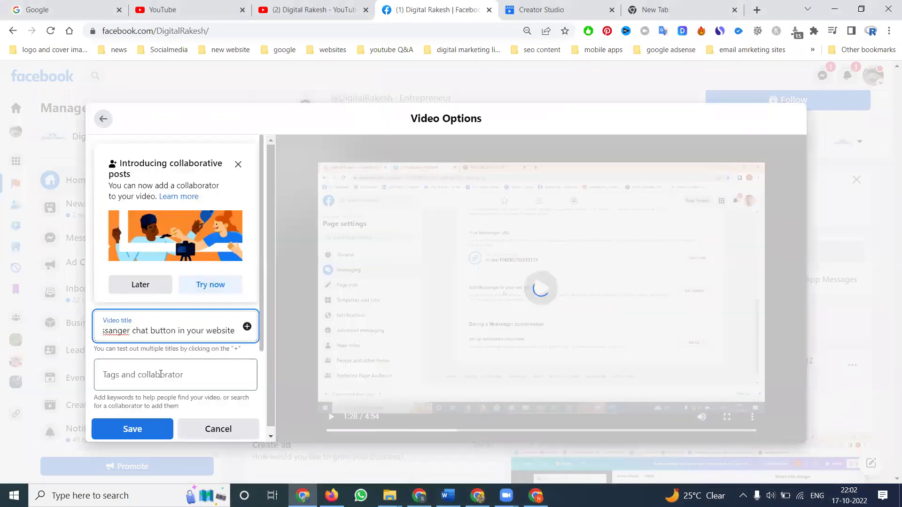
left_click(160, 375)
key("ctrl+v")
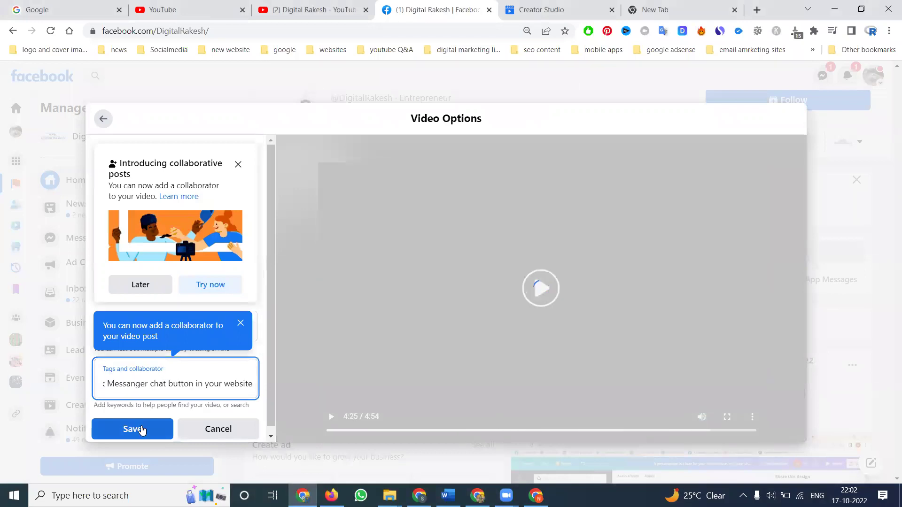
left_click(141, 430)
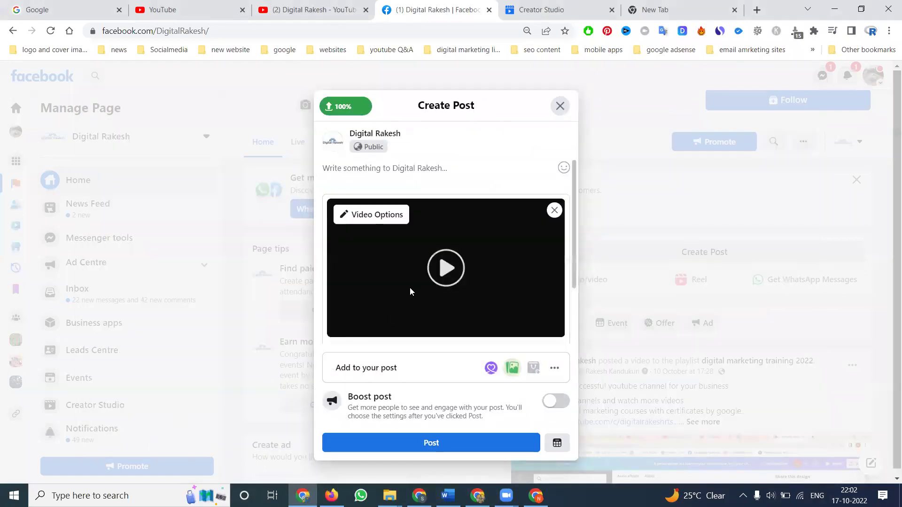
- Pick one of the suggested thumbnails for the video and save it
left_click(389, 214)
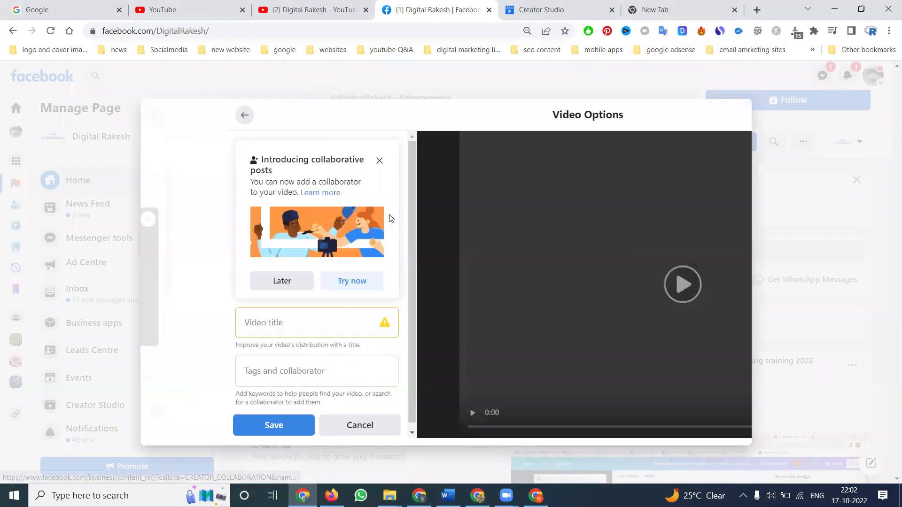
left_click(460, 251)
scroll(195, 352, "down", 2)
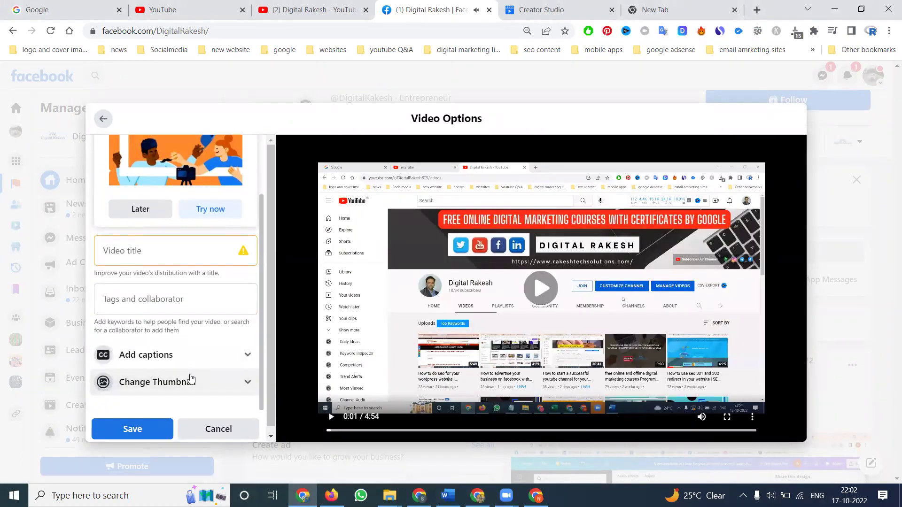
left_click(229, 383)
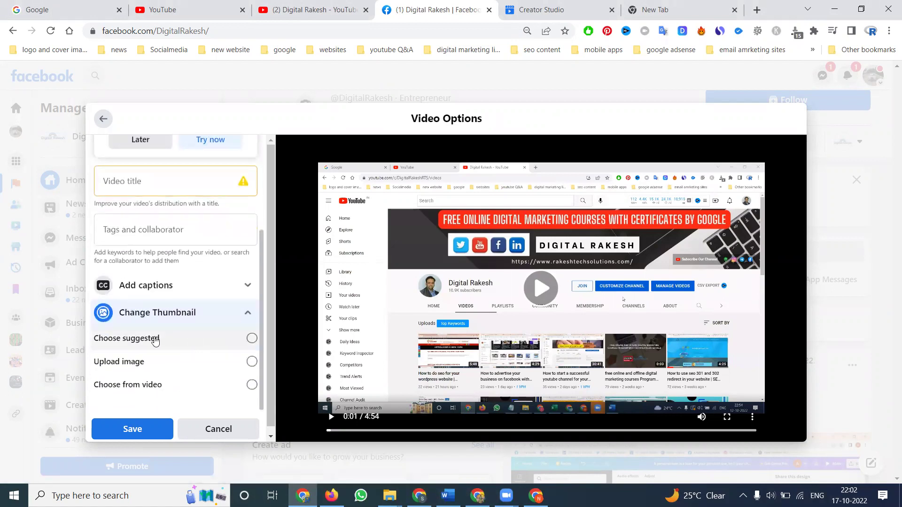
left_click(155, 339)
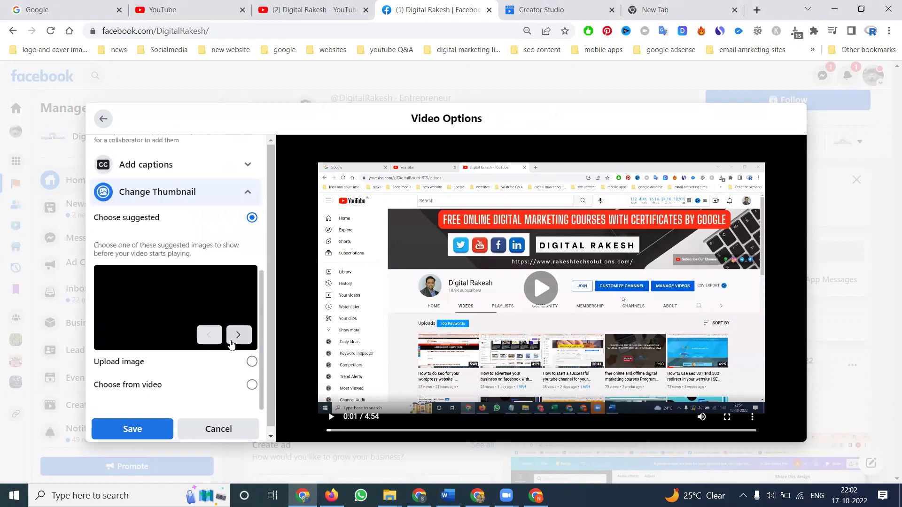
left_click(237, 336)
left_click(234, 342)
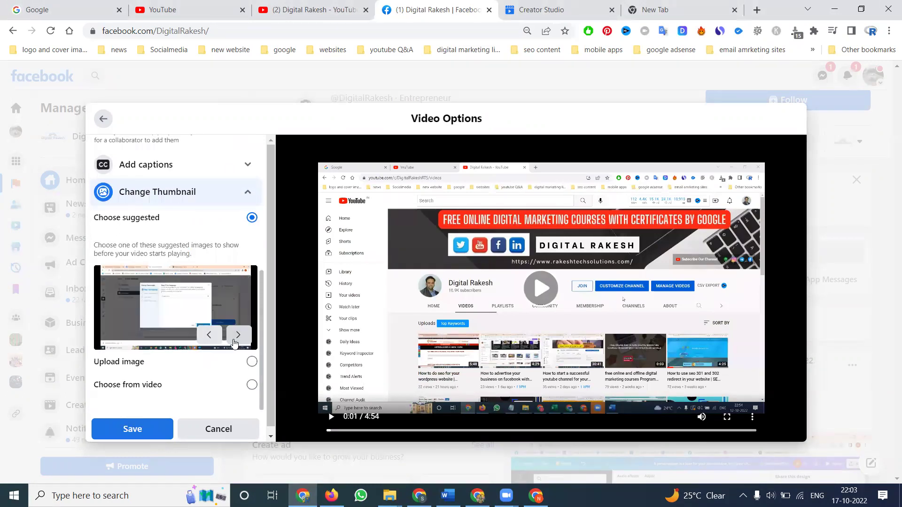
left_click(149, 429)
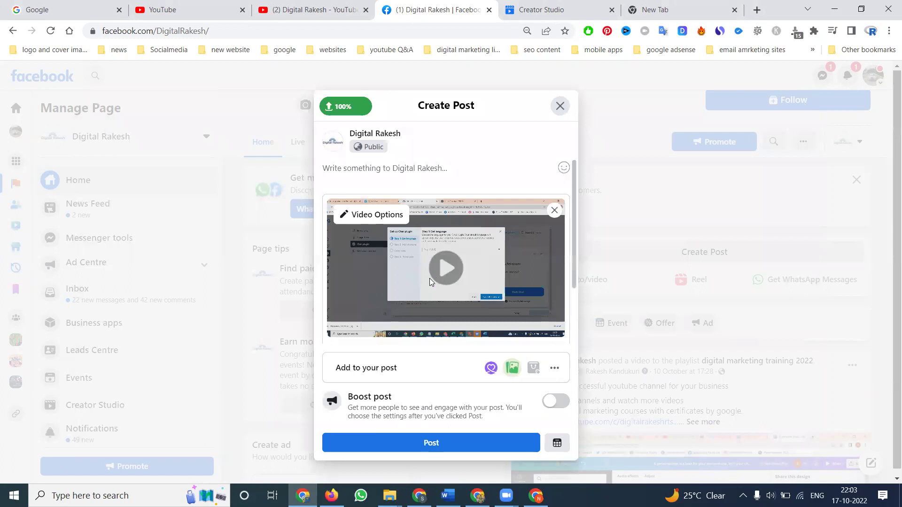
- Paste 'How to add facebook Messanger chat button in your website' as the post text, then minimize Chrome
left_click(413, 168)
key("ctrl+v")
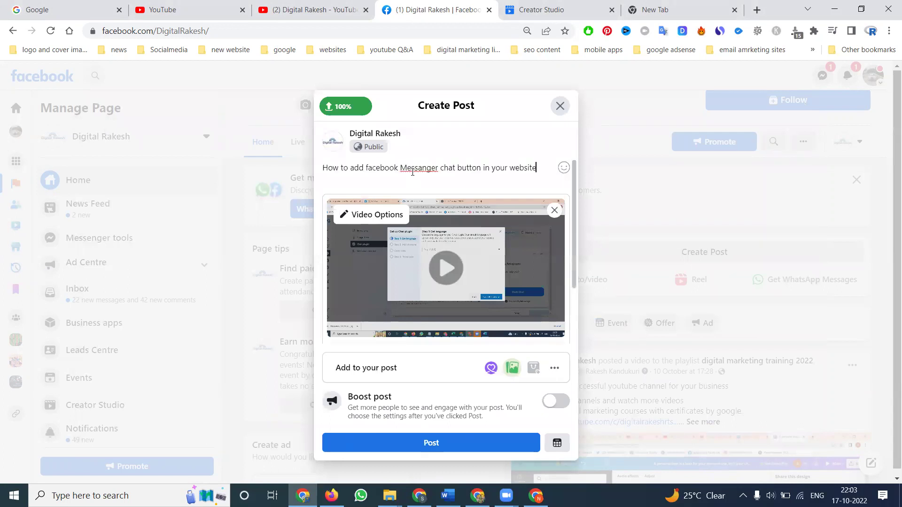
key("Return")
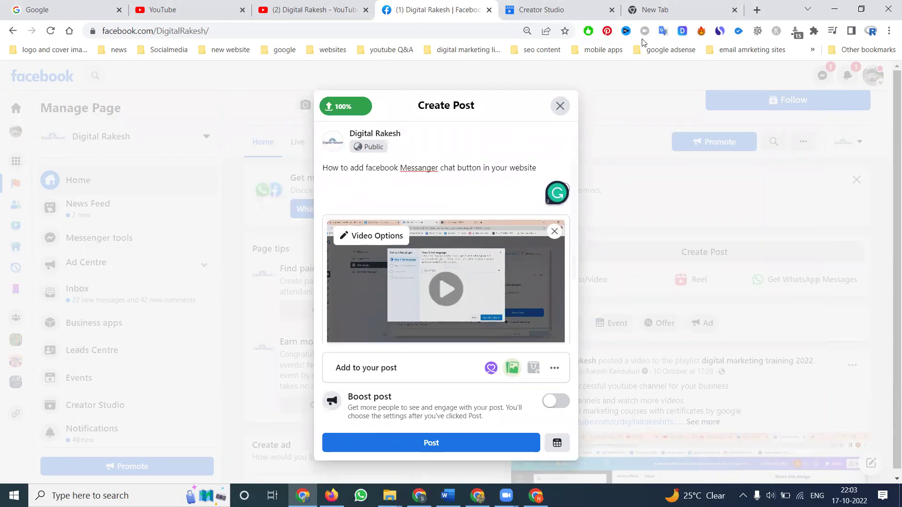
left_click(834, 9)
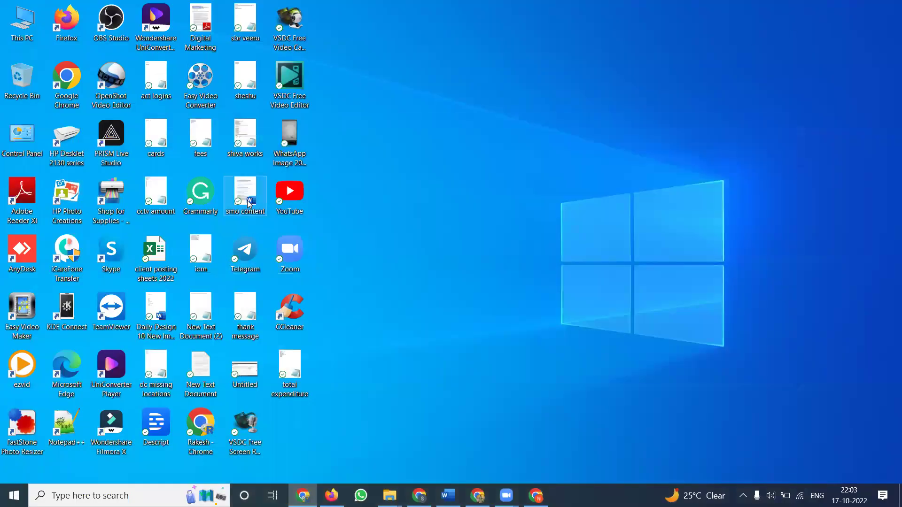
- Copy the 'Subscribe our channels' to '#wordpress' block from smo content and return to the browser
key("alt+Tab")
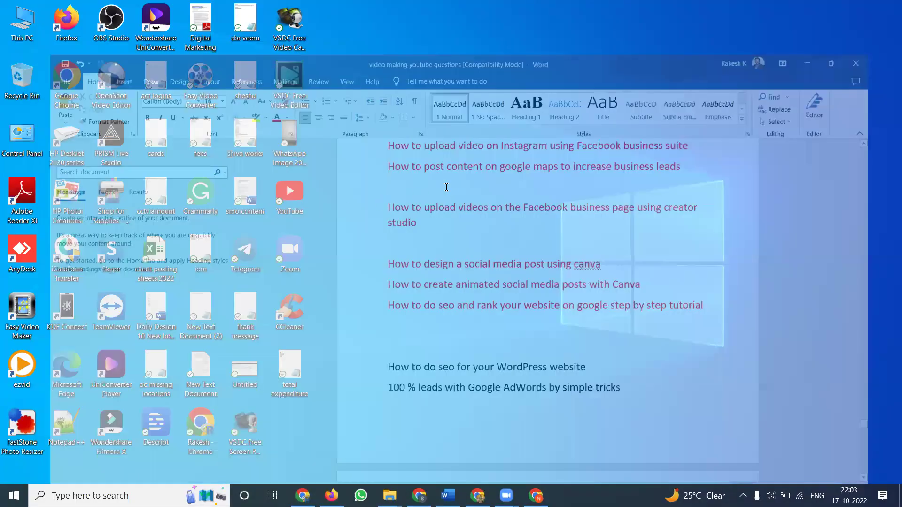
key("alt+Tab")
scroll(446, 186, "down", 15)
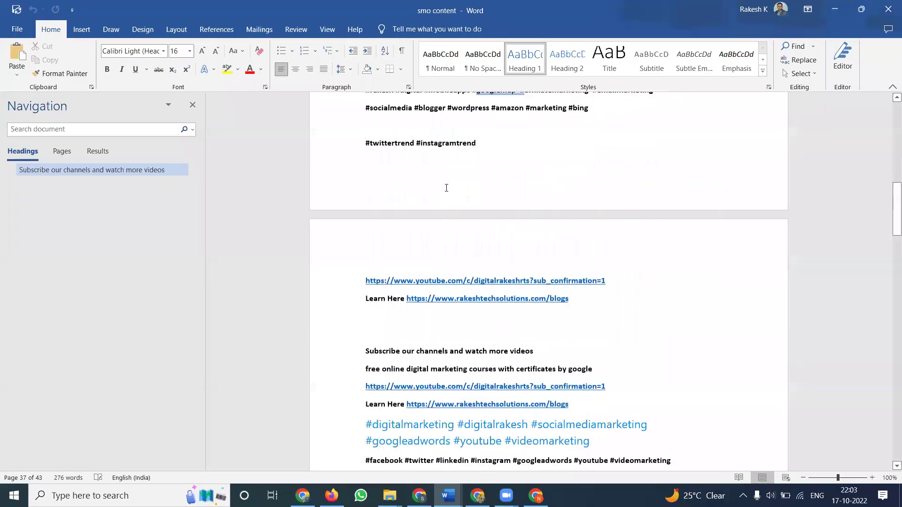
left_click_drag(491, 402, 362, 222)
key("ctrl+c")
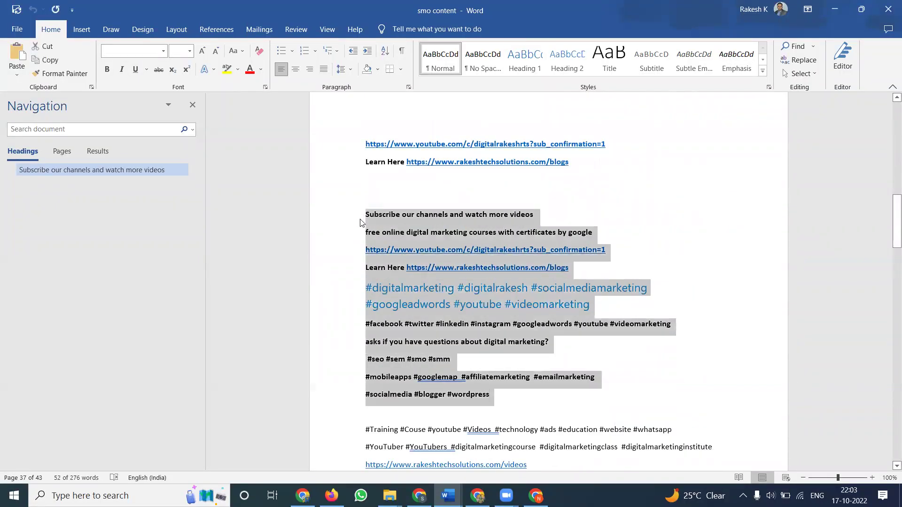
left_click(834, 9)
left_click(832, 10)
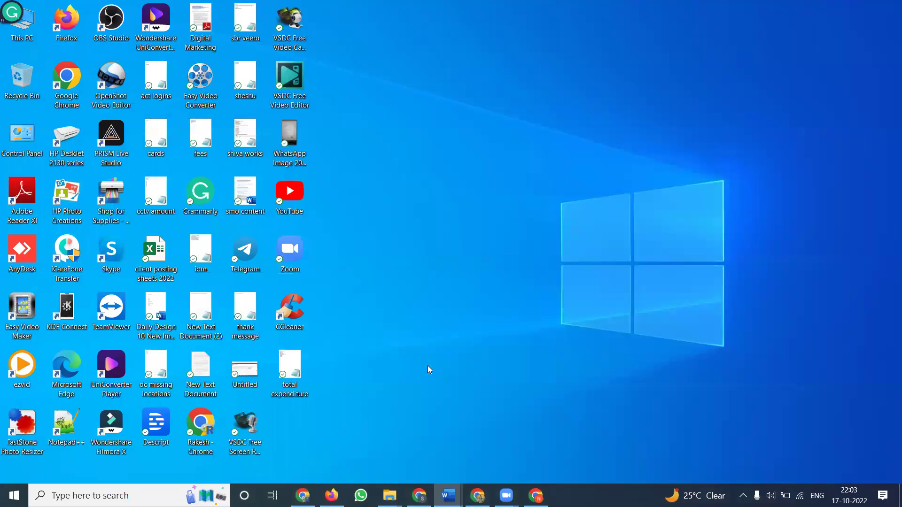
left_click(304, 494)
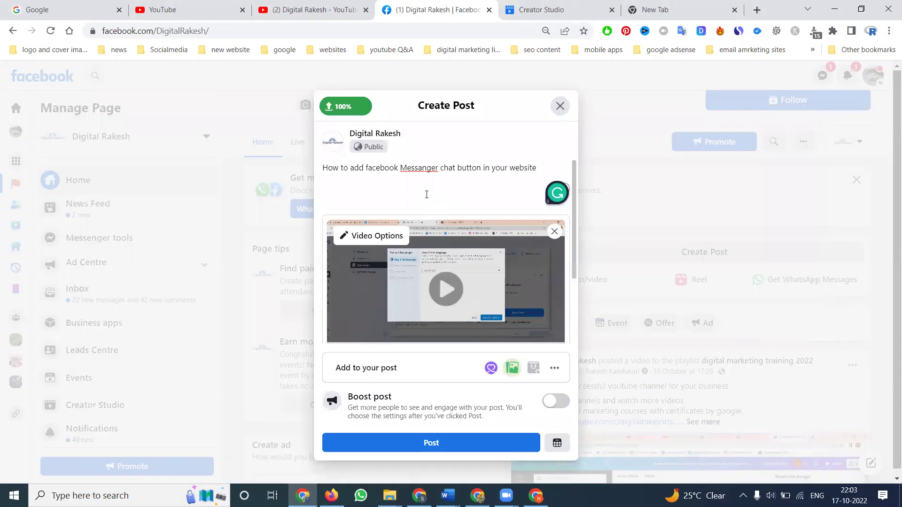
- Paste the copied subscribe and hashtag block under the caption and click Post
key("ctrl+v")
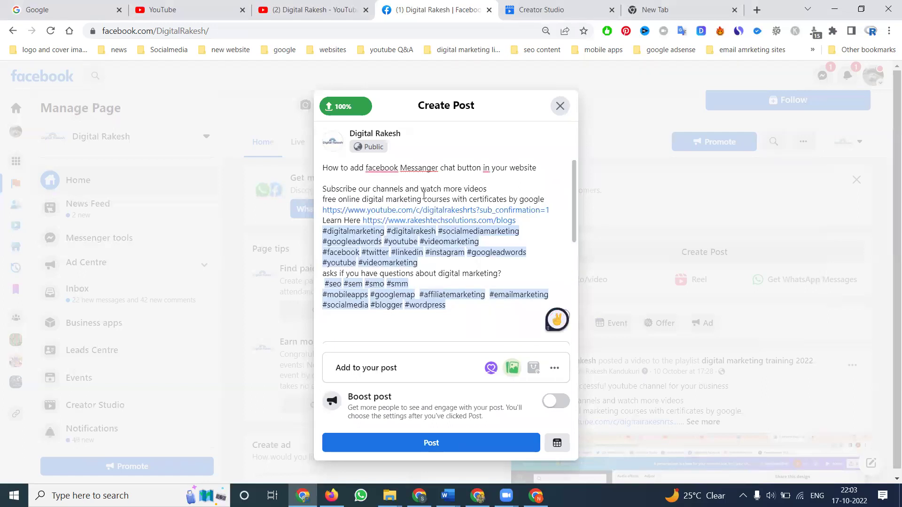
key("ctrl+a")
scroll(362, 273, "down", 5)
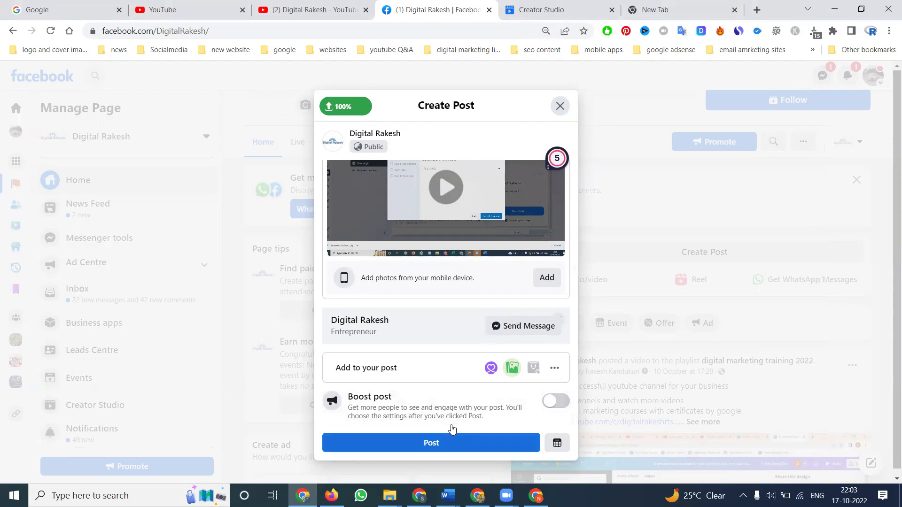
left_click(452, 434)
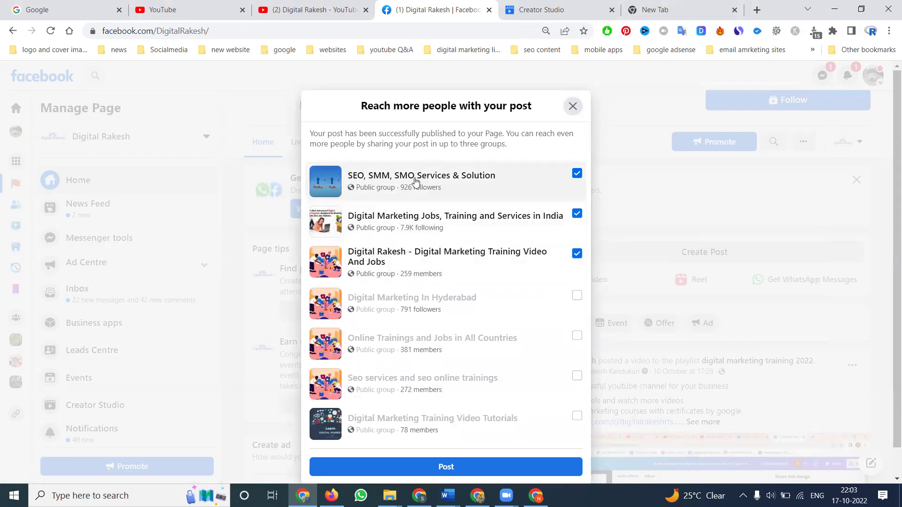
- Confirm sharing to the three ticked groups and return to the Digital Rakesh page
key("Return")
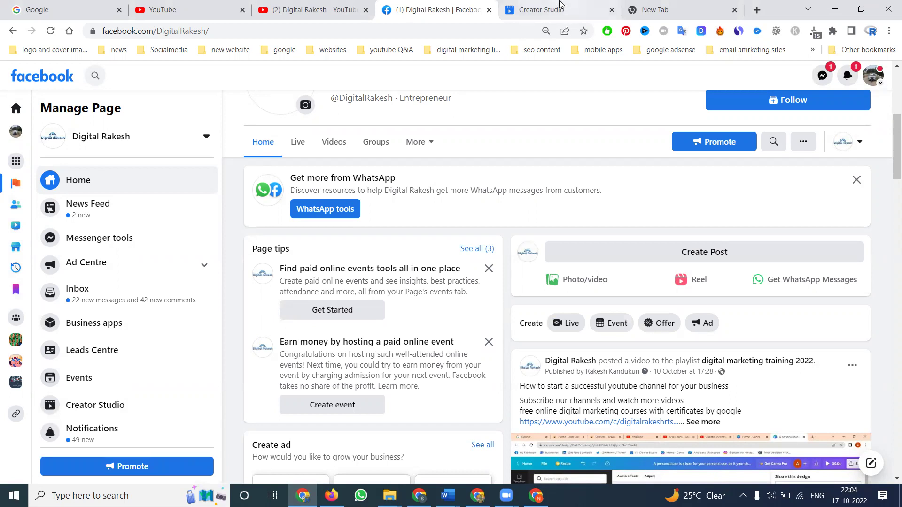
- In Creator Studio, start a Create New > Multiple videos upload
left_click(560, 5)
left_click(405, 80)
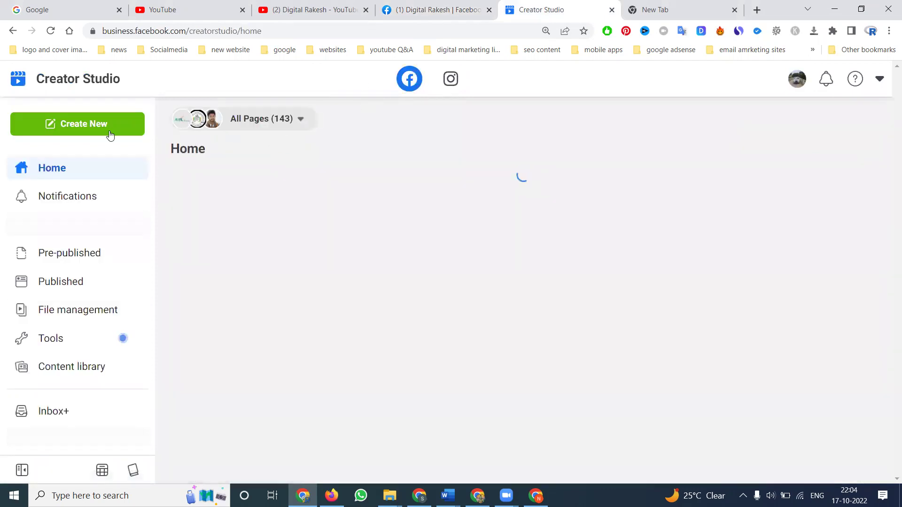
left_click(91, 128)
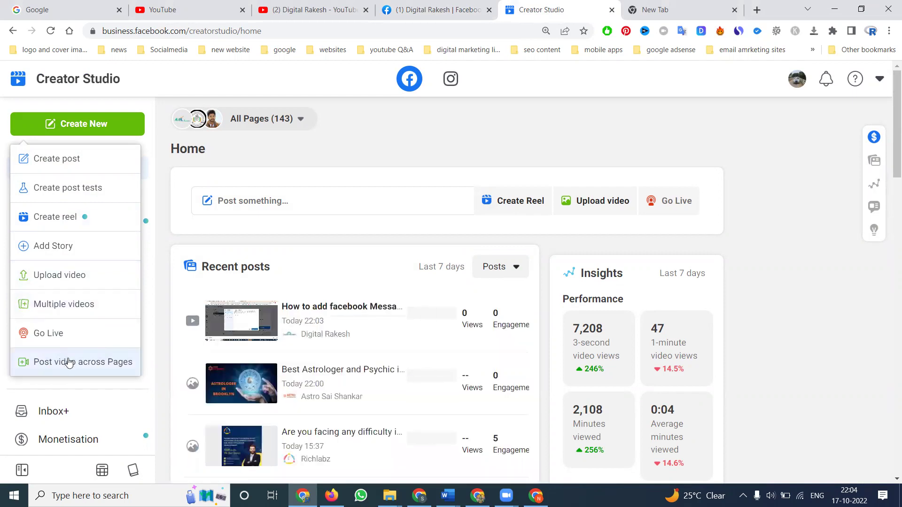
left_click(74, 302)
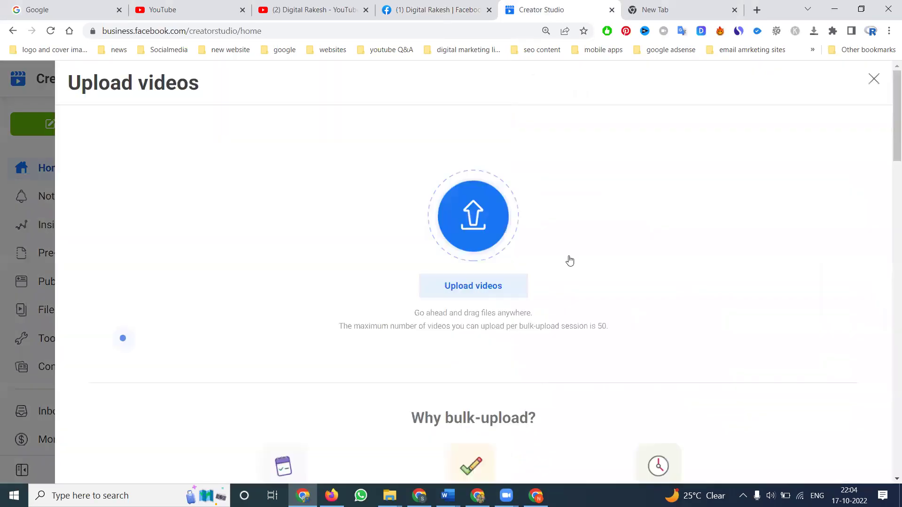
- Upload four video files and set Digital Rakesh as the destination Page
triple_click(496, 298)
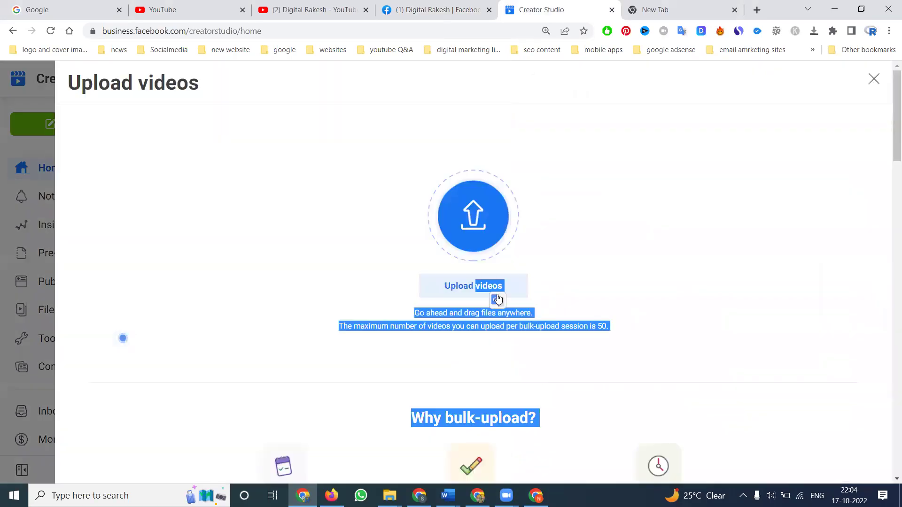
left_click(467, 286)
left_click_drag(437, 211, 197, 112)
left_click(459, 300)
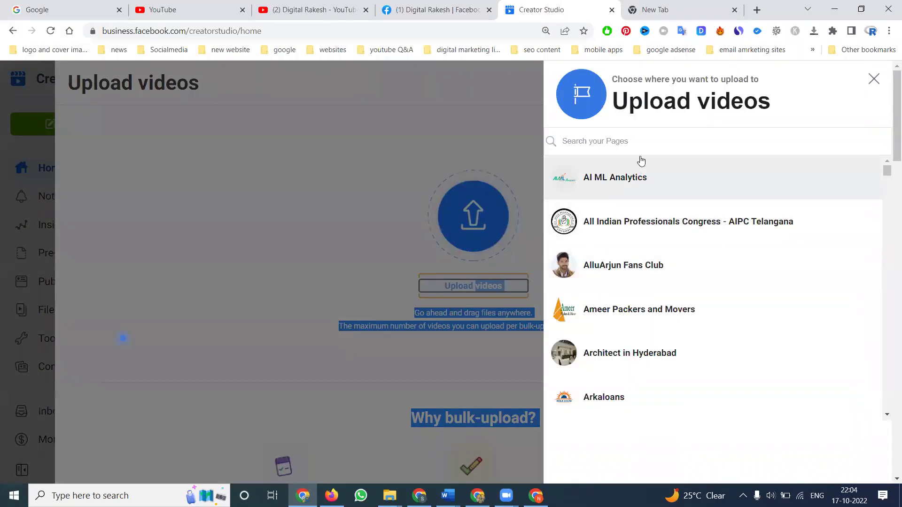
left_click(635, 148)
type("rak")
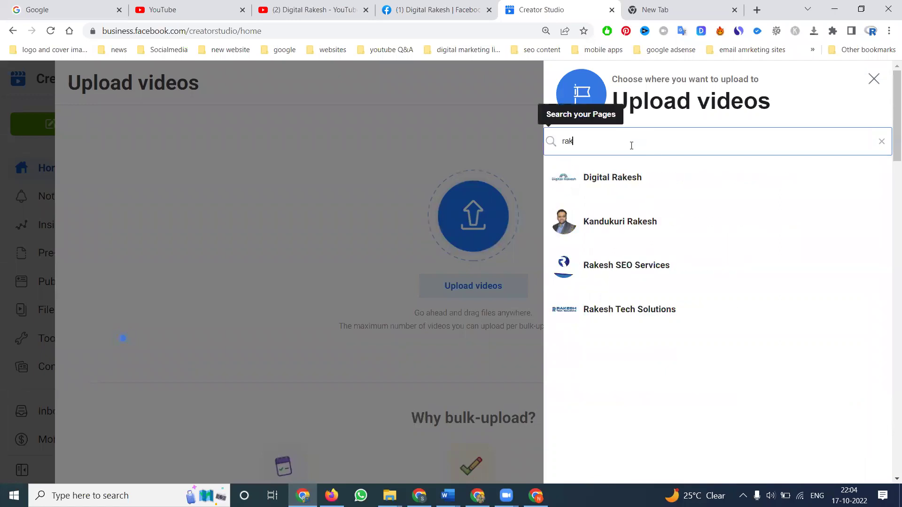
left_click(616, 178)
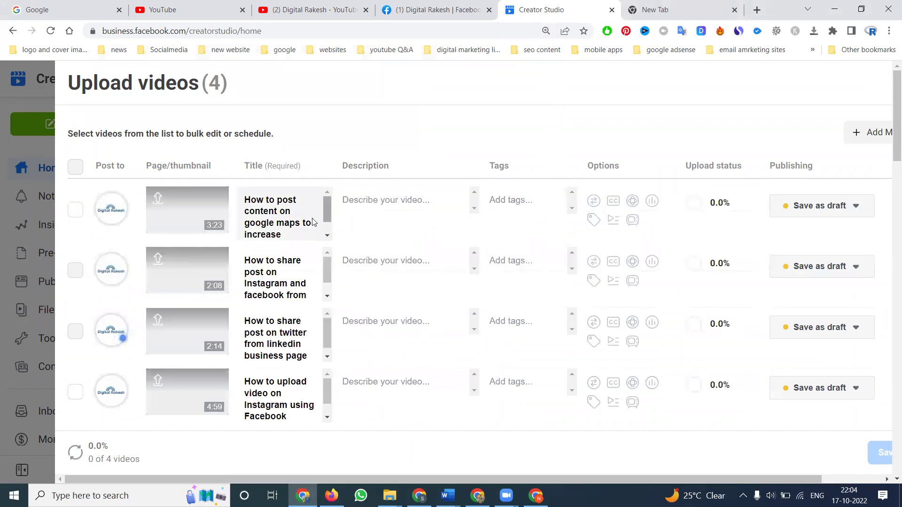
- Copy the first and second videos' titles into their descriptions
left_click(285, 215)
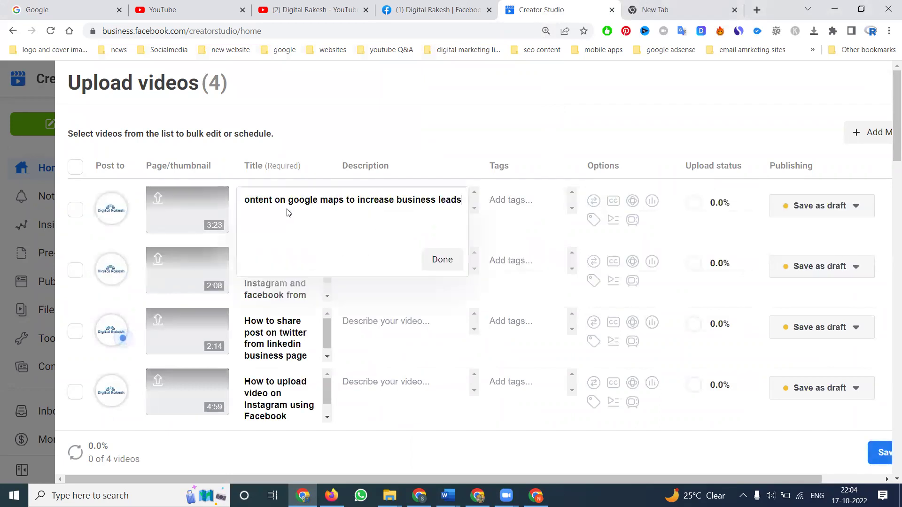
key("ctrl+a")
left_click(450, 261)
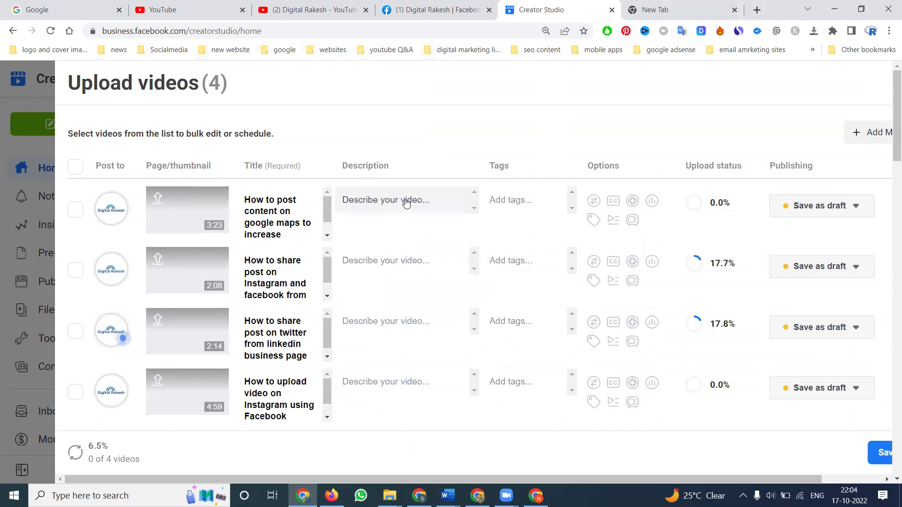
left_click(407, 203)
left_click(617, 259)
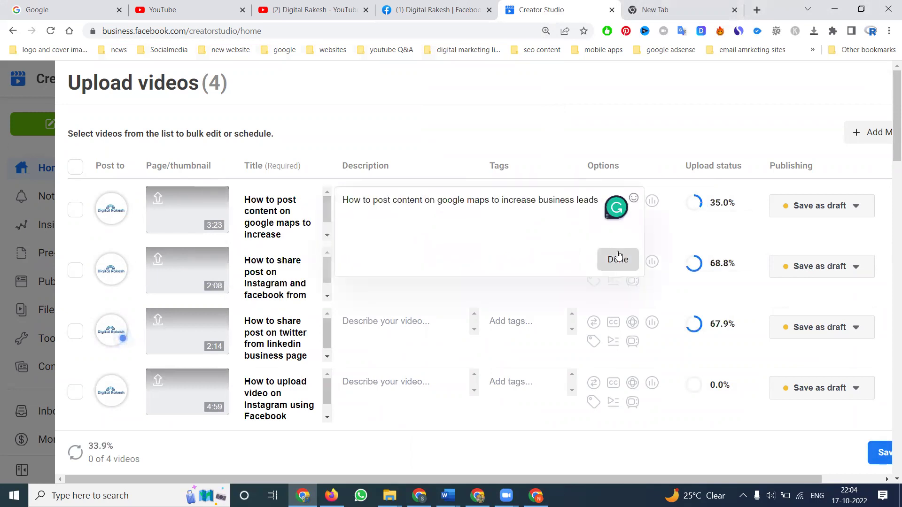
left_click(264, 275)
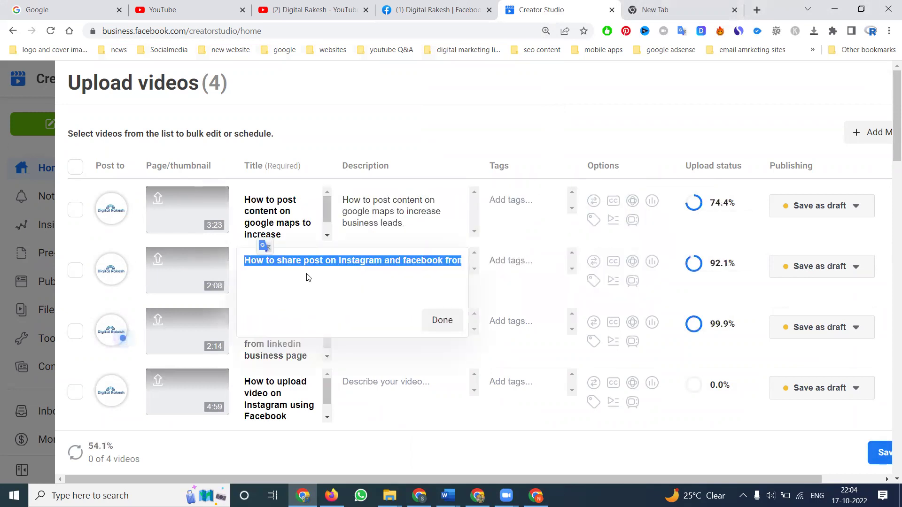
left_click(440, 318)
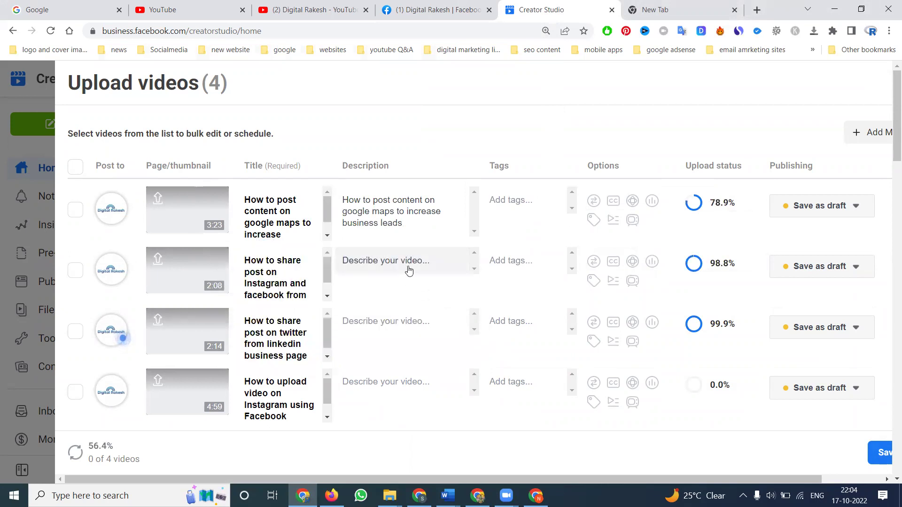
left_click(408, 270)
type("How to share post on Instagram and facebook from business suite")
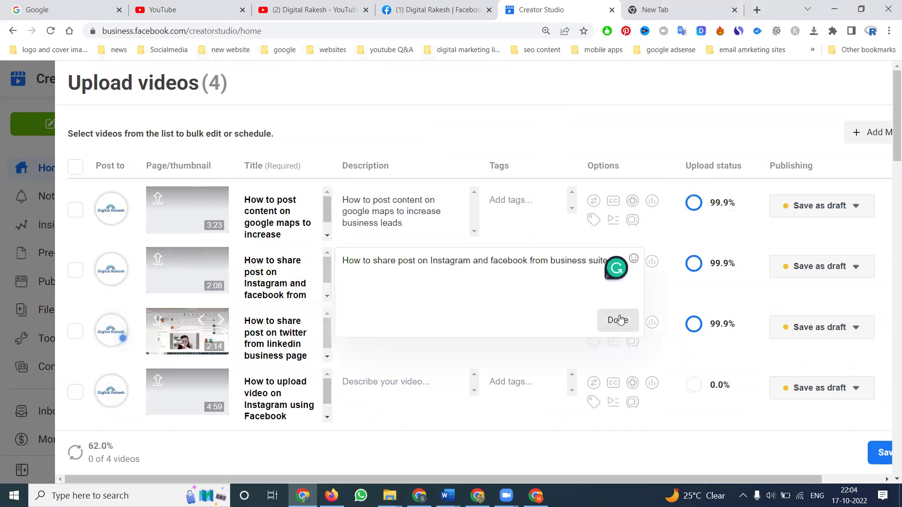
left_click(620, 320)
- Paste the third and fourth videos' titles into their descriptions
left_click(255, 324)
key("ctrl+c")
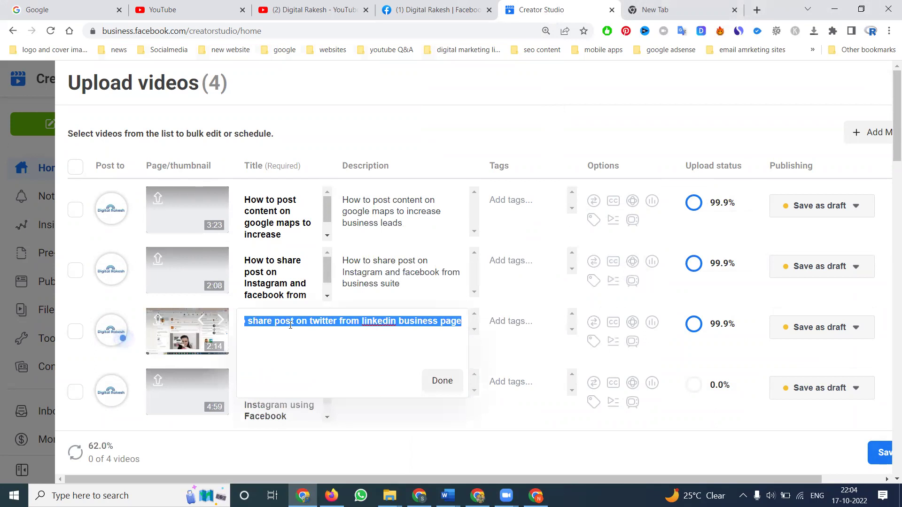
left_click(439, 380)
left_click(384, 325)
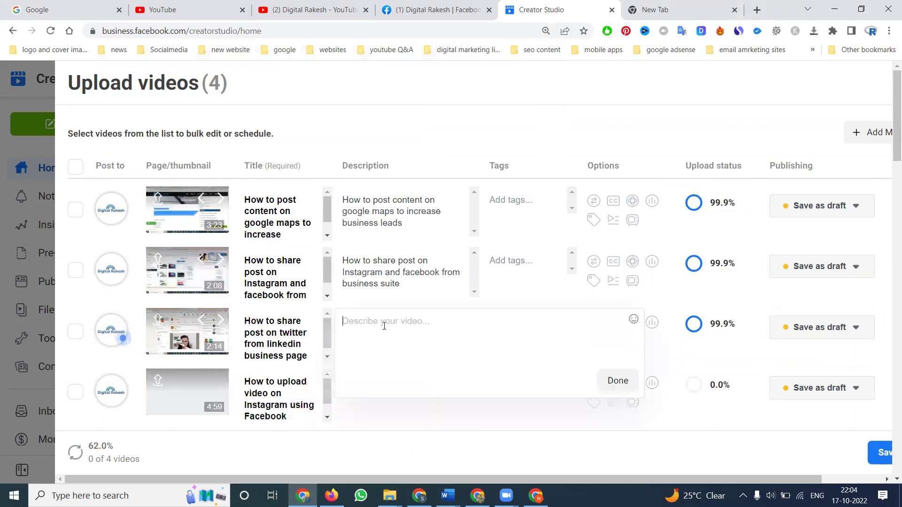
key("ctrl+v")
left_click(613, 380)
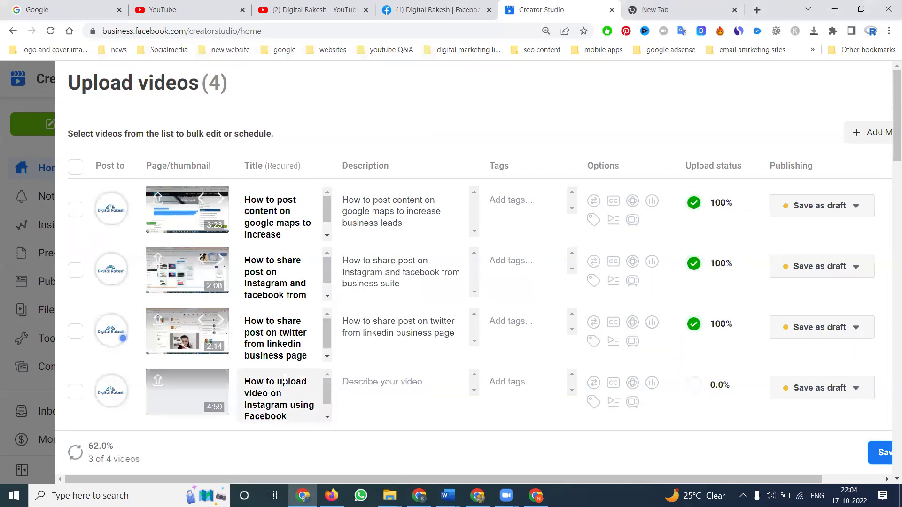
left_click(285, 379)
key("ctrl+c")
left_click(392, 358)
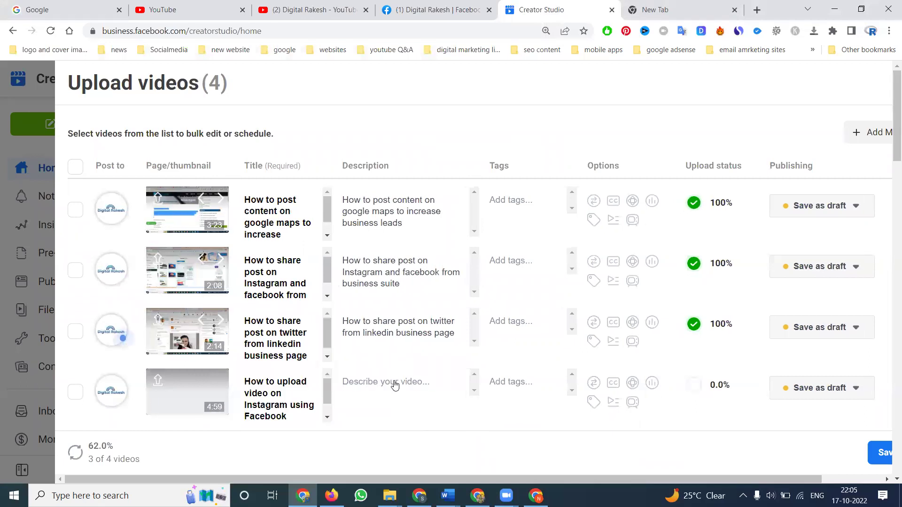
left_click(393, 385)
key("ctrl+v")
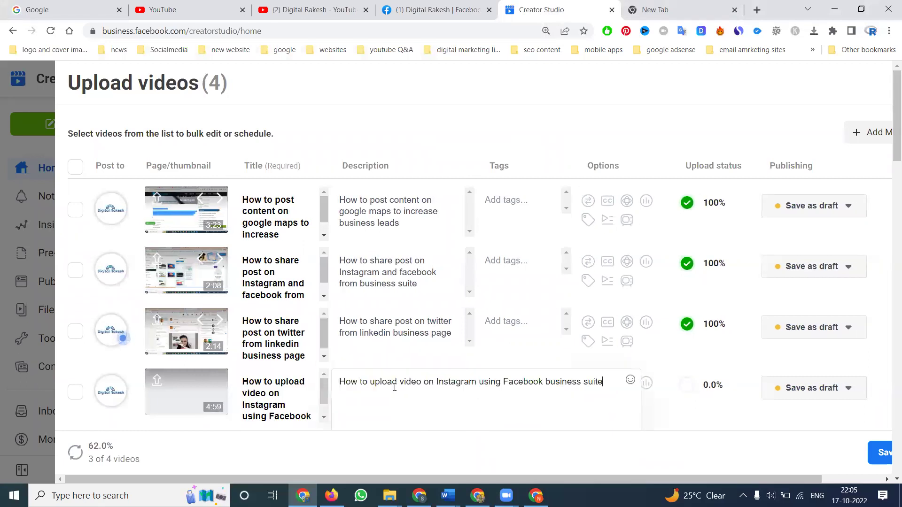
- Append the subscribe text and YouTube link on a new line of the fourth description
left_click(448, 496)
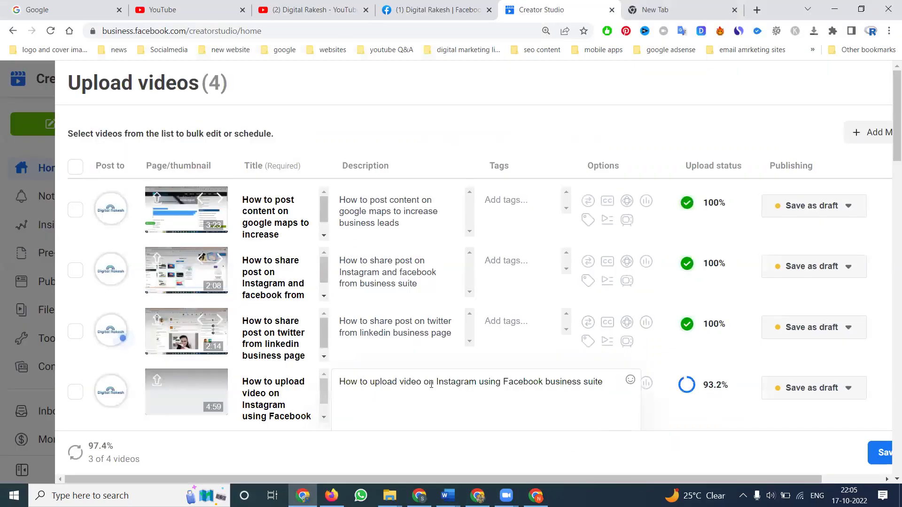
double_click(593, 382)
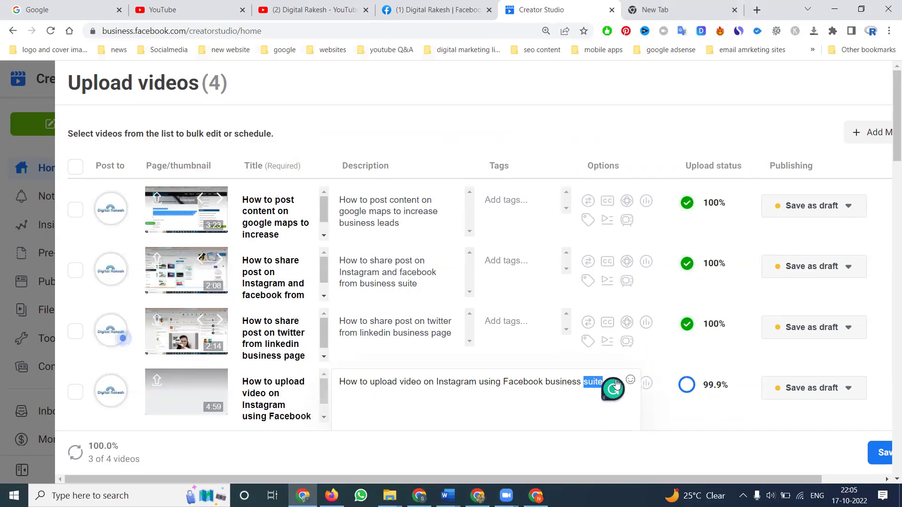
left_click(617, 385)
key("Return")
key("Return")
type("Subscribe our channels and watch more videos free online digital marketing course with certificates by google https://www.youtube.com/c/digitalrakeshrts?sub_confirmation=1")
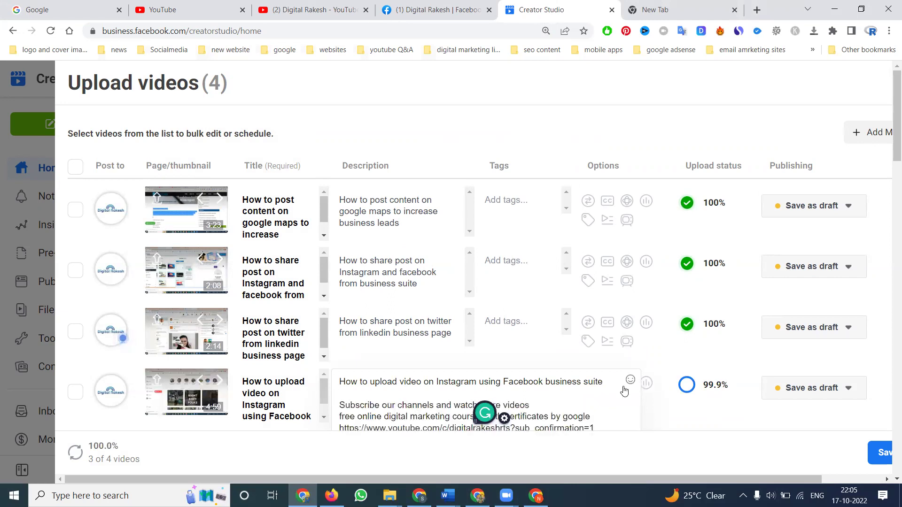
- Add the subscribe text and hashtags beneath the third and second descriptions
left_click(423, 327)
key("Return")
key("Return")
type("Subscribe our channels and watch more videos free online digital marketing courses with certificates by google https://www.youtube.com/c/digitalrakeshrts?sub_confirmation=1 Learn Here https://www.rakeshtechsolutions.com/blogs #digitalmarketing #digitalrakesh #socialmediamarketing #googleadwords #youtube #videomarketing #facebook #twitter #linkedin #instagram #googleadwords #youtube #videomarketing asks if you have questions about digital marketing?  #seo #sem #smo #smm #mobileapps #googlemap #affiliatemarketing #emailmarketing #socialmedia #blogger #wordpress")
left_click(615, 413)
left_click(418, 269)
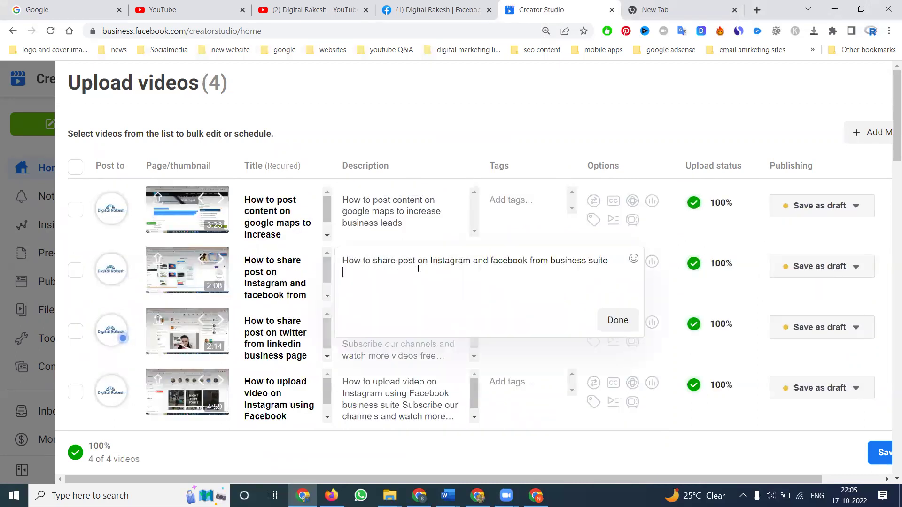
key("Return")
type("Subscribe our channels and watch more videos free online digital marketing courses with certificates by google https://www.youtube.com/c/digitalexperts?sub_confirmation=1 Learn Here https://www.rakeshtechsolutions.com/blogs #digitalmarketing #digitalrakesh #socialmediamarketing #googleadwords #youtube #videomarketing #facebook #twitter #linkedin #instagram #googleadwords #youtube #videomarketing asks if you have questions about digital marketing?  #seo #sem #smo #smm #mobileapps #googlemap  #affiliatemarketing  #emailmarketing #socialmedia #blogger #wordpress")
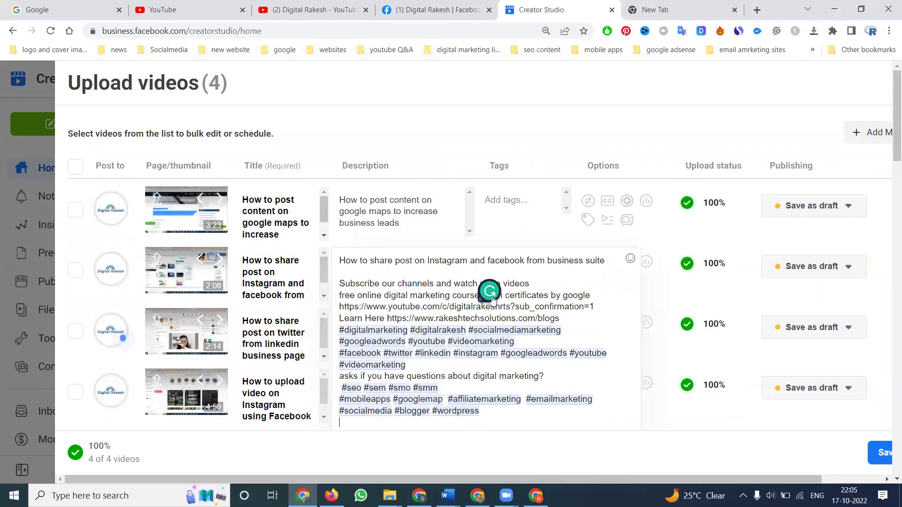
left_click(612, 413)
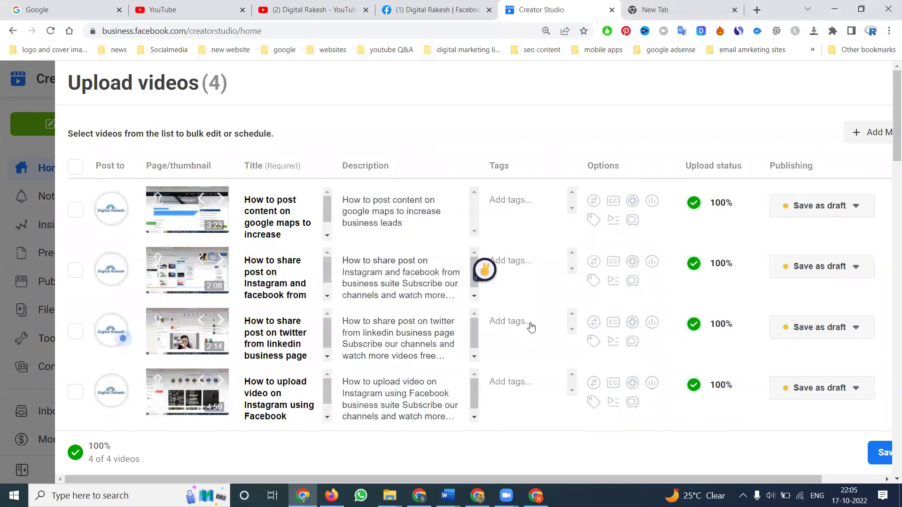
- Append the subscribe text and hashtags to the first video's description
left_click(407, 222)
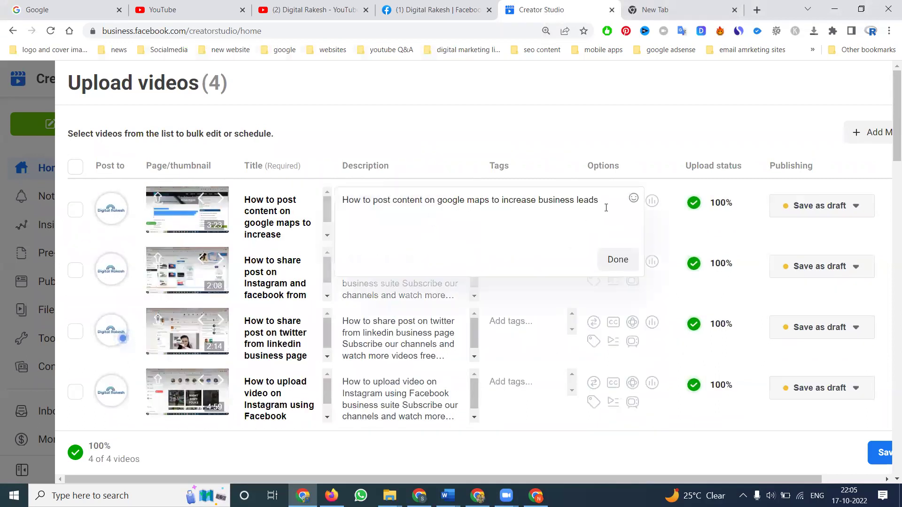
left_click(608, 211)
key("Return")
type("Subscribe our channels and watch more videos free online digital marketing courses with certificates by google https://www.youtube.com/c/digitalrakeshrts?sub_confirmation=1 Learn Here https://www.rakeshtechsolutions.com/blogs #digitalmarketing #digitalrakesh #socialmediamarketing #googleadwords #youtube #videomarketing #facebook #twitter #linkedin #instagram #googleadwords #youtube #videomarketing asks if you have questions about digital marketing?  #seo #sem #smo #smm #mobileapps #googlemap  #affiliatemarketing  #emailmarketing #socialmedia #blogger #wordpress")
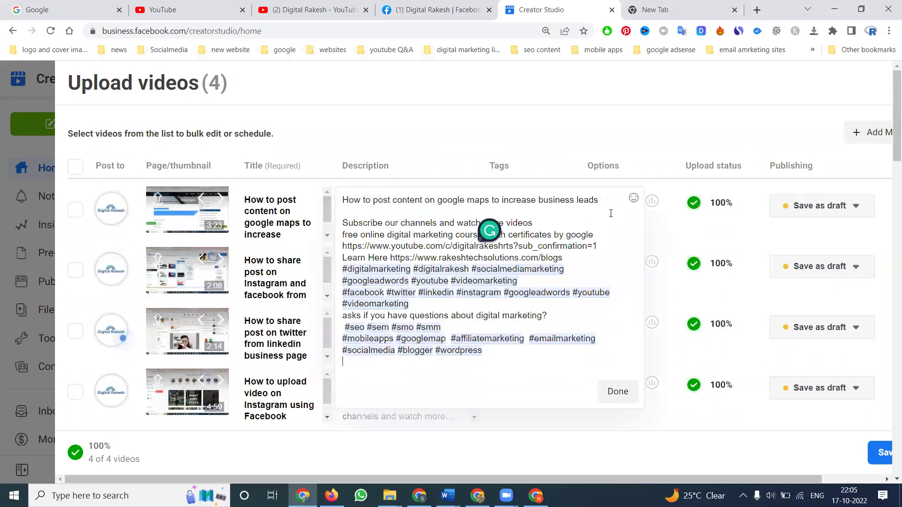
left_click(624, 392)
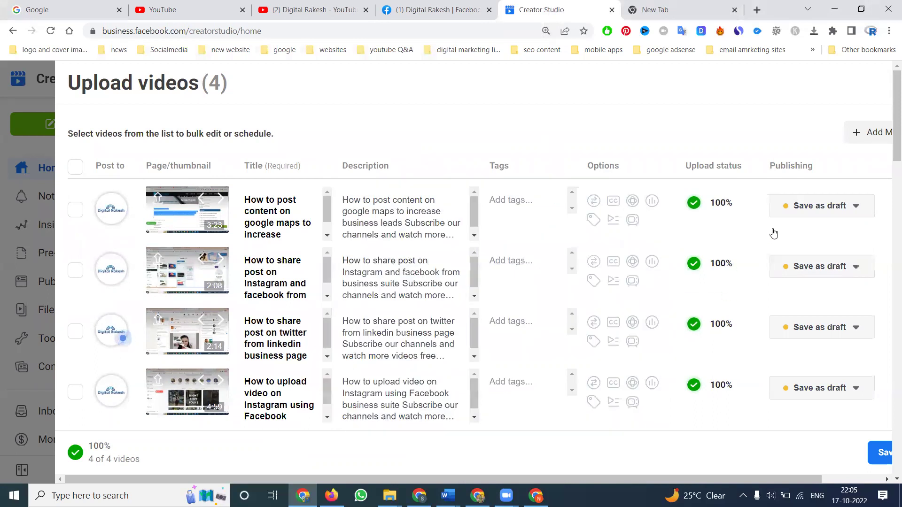
- Set the first video to publish now
left_click(804, 205)
left_click(706, 236)
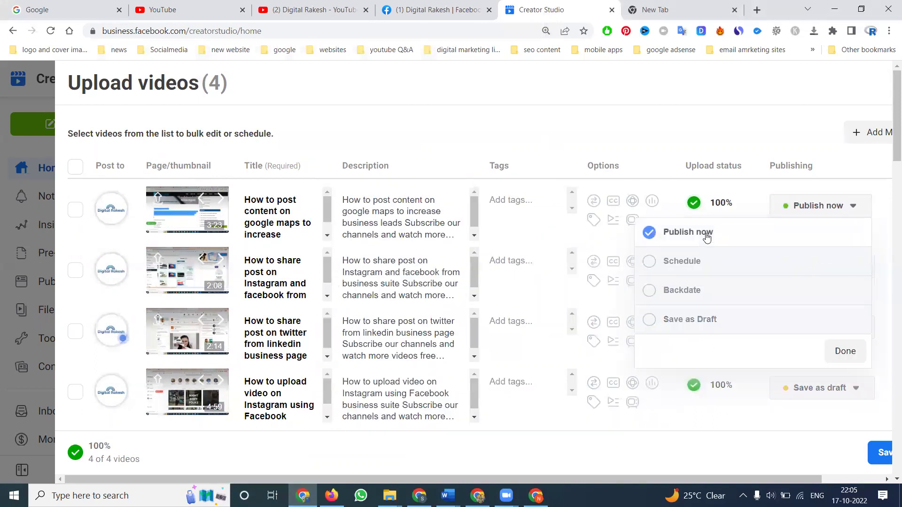
left_click(823, 350)
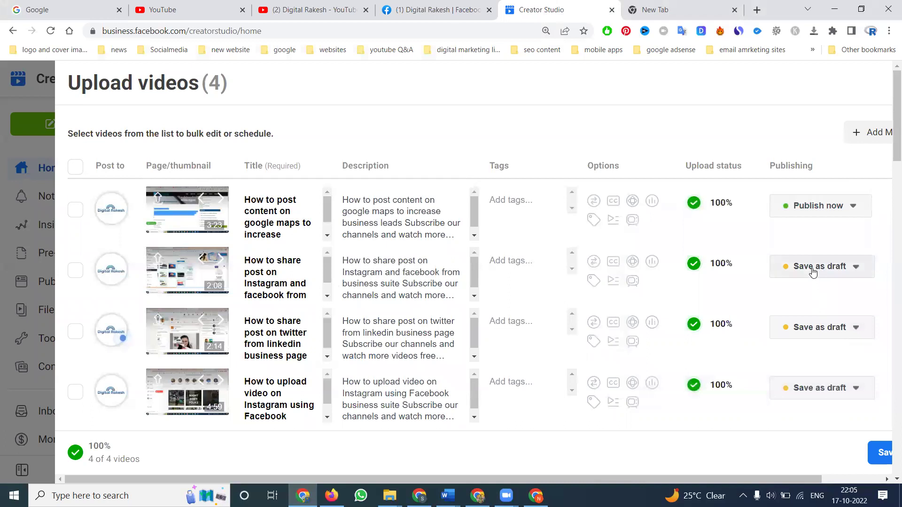
- Schedule the second video for Oct 18, 12:05pm
left_click(812, 273)
left_click(682, 322)
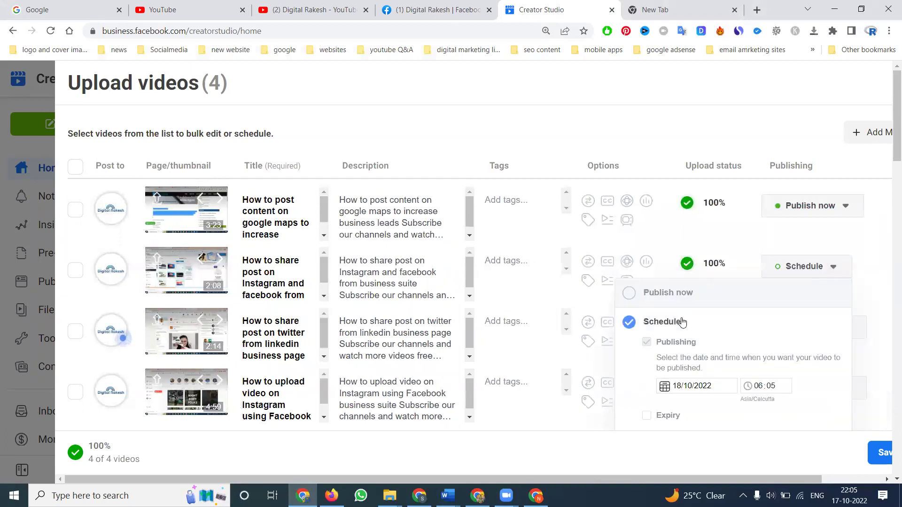
scroll(682, 322, "down", 2)
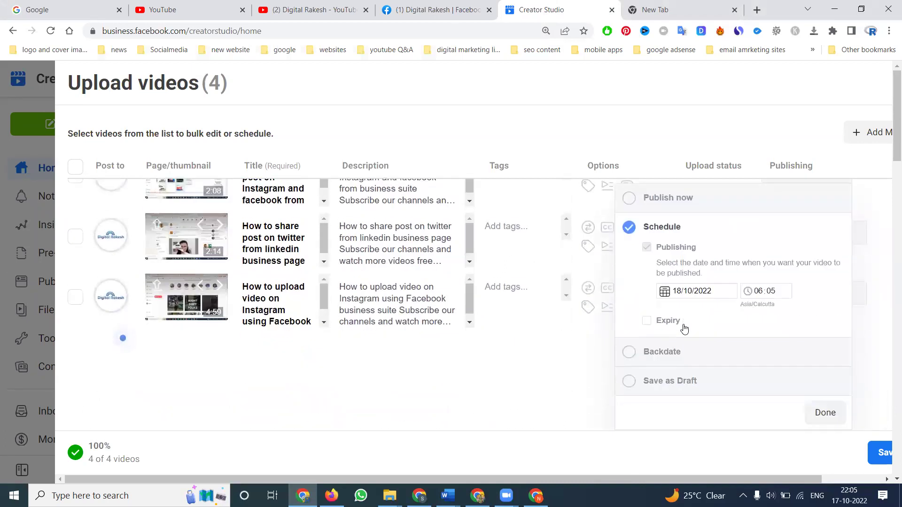
left_click(762, 294)
type("12")
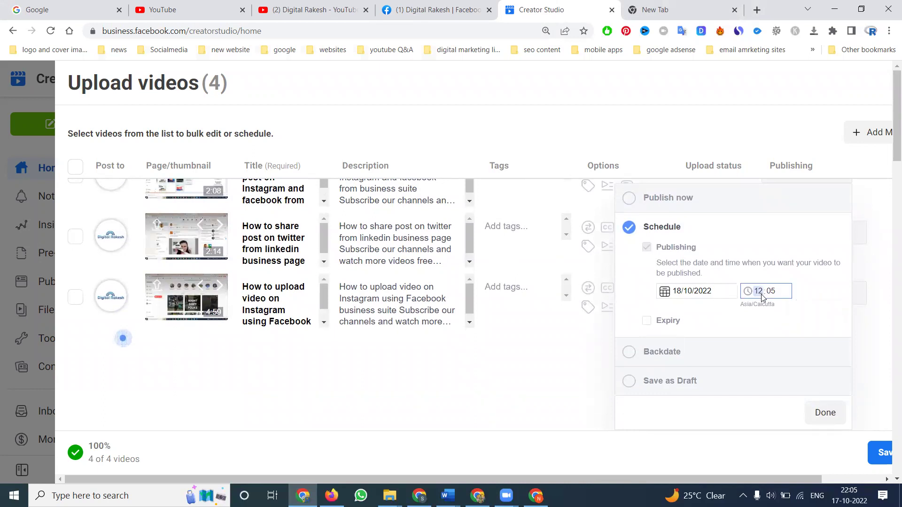
left_click(825, 413)
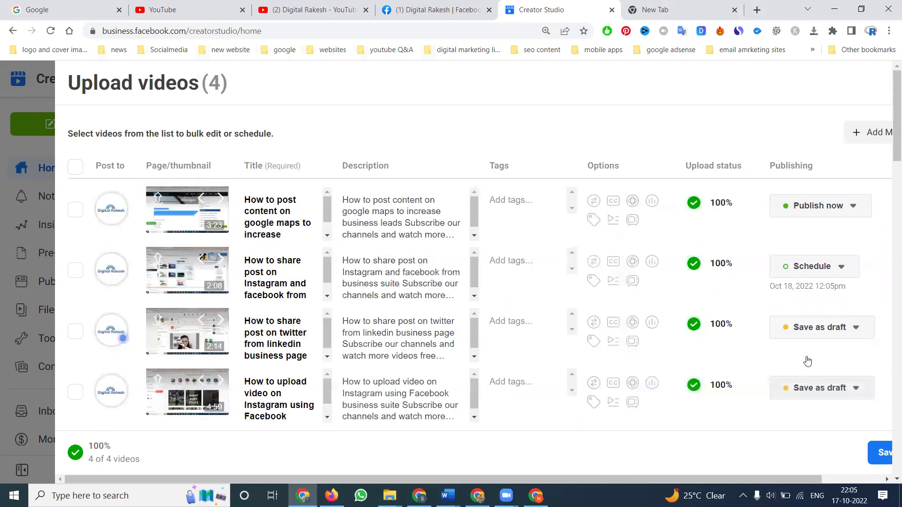
- Backdate the third video to October 15, 2022
left_click(807, 331)
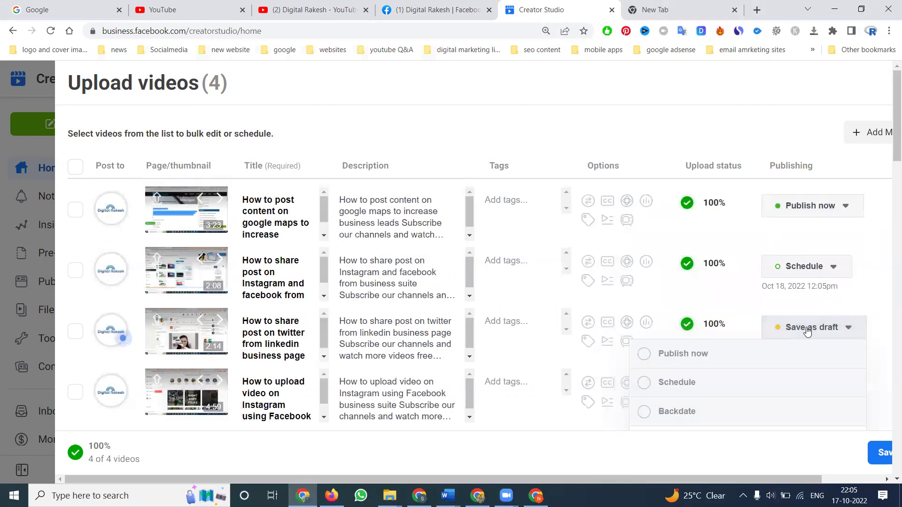
left_click(686, 361)
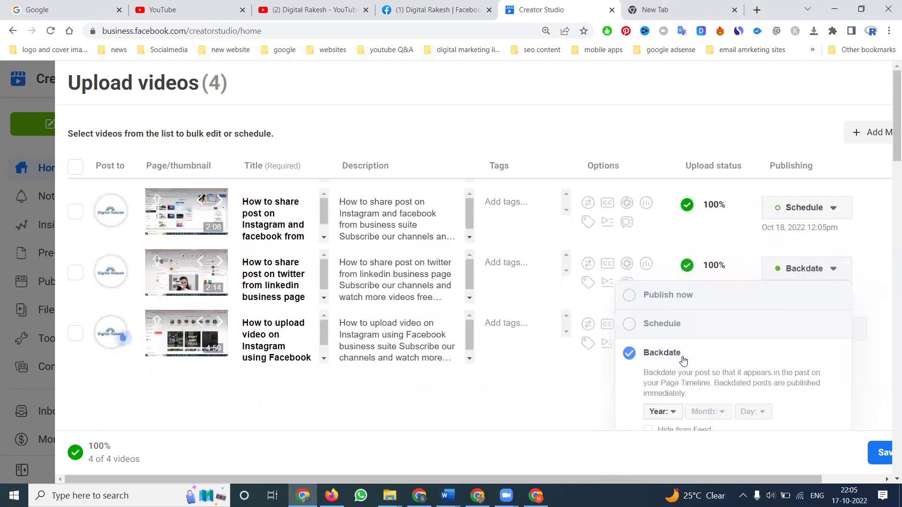
scroll(672, 414, "down", 2)
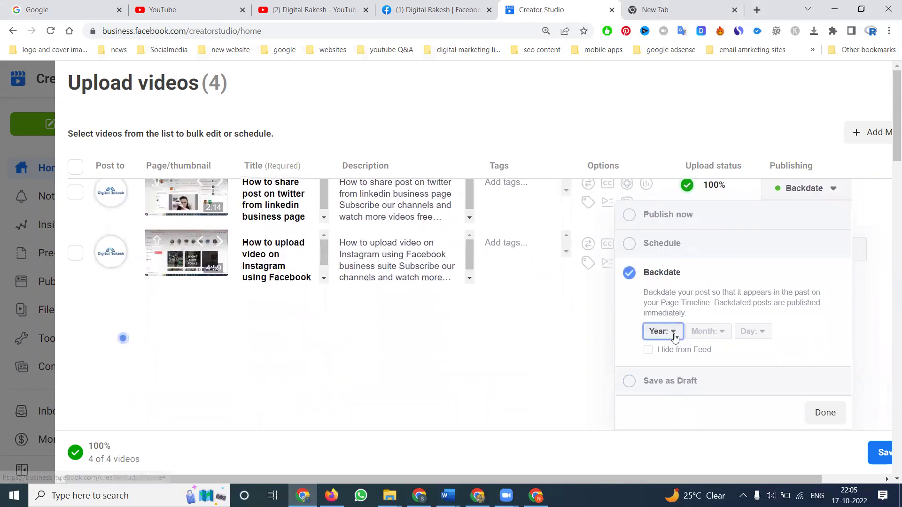
left_click(672, 331)
left_click(667, 312)
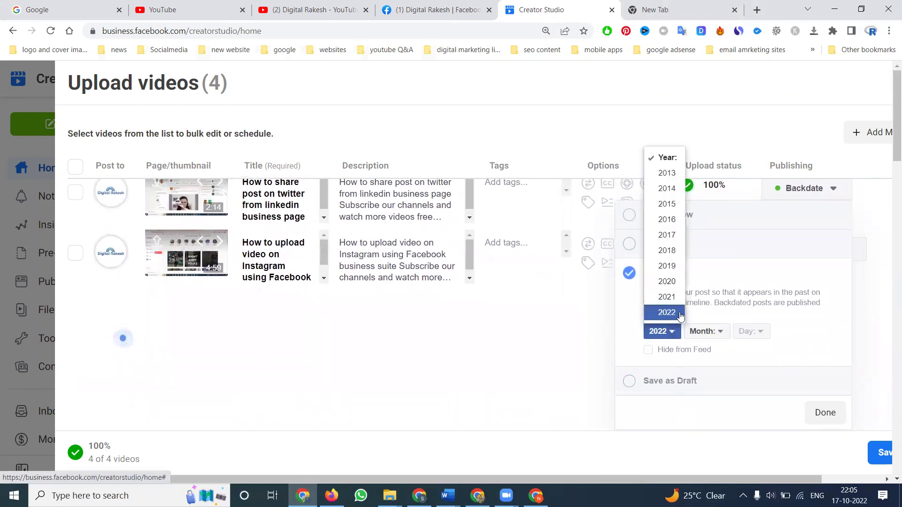
left_click(719, 332)
left_click(717, 312)
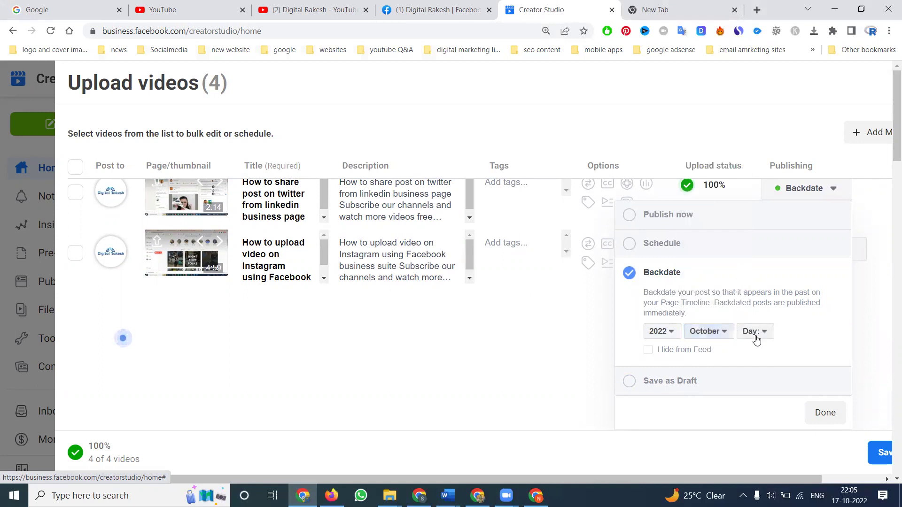
left_click(755, 338)
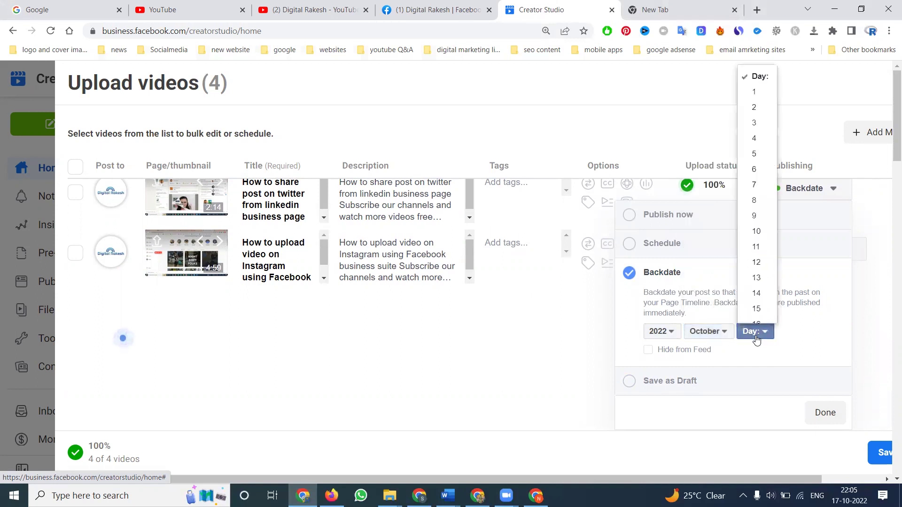
left_click(755, 307)
left_click(823, 412)
- Set the fourth video to publish now and save all four posts
left_click(809, 396)
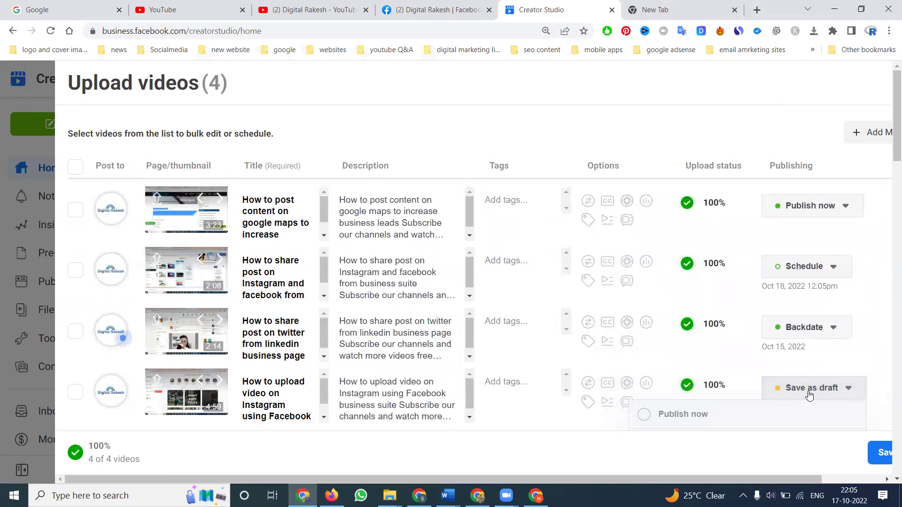
left_click(809, 396)
left_click(808, 396)
left_click(721, 416)
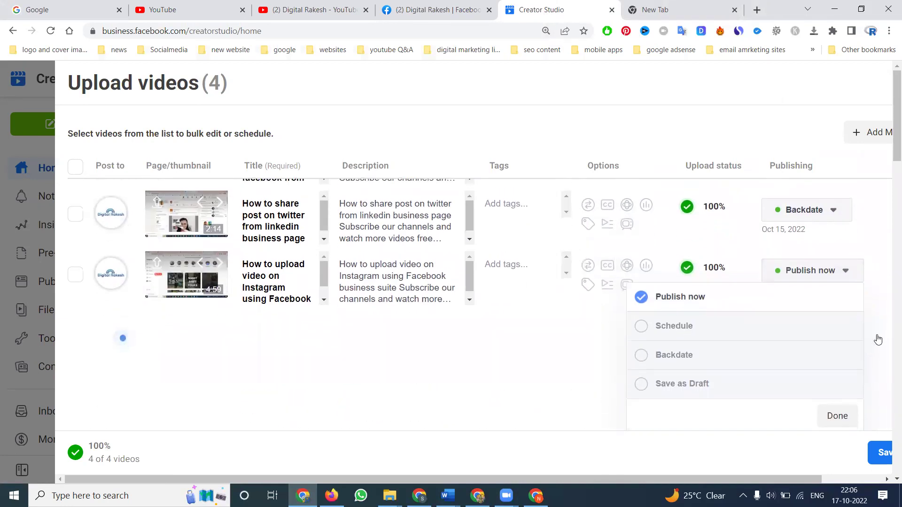
left_click(836, 417)
left_click(885, 453)
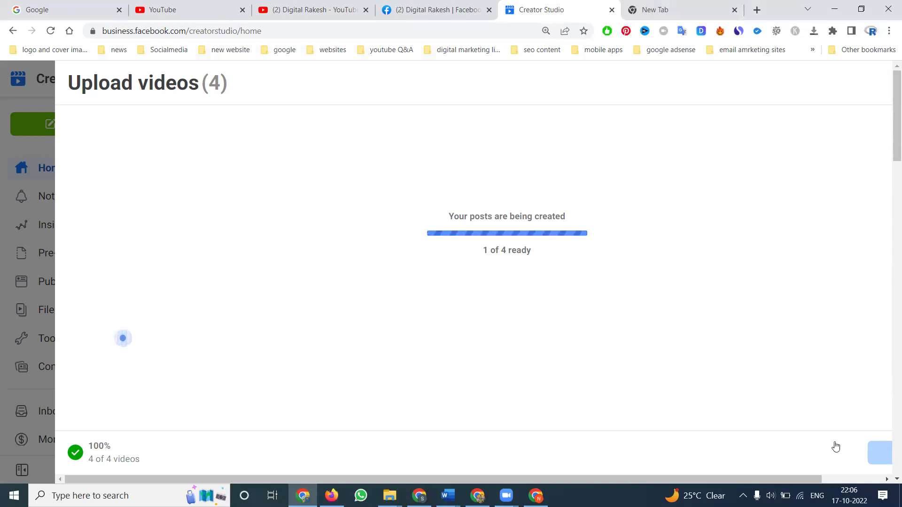
- Once post creation is underway, switch to the Digital Rakesh Facebook page tab
left_click(416, 7)
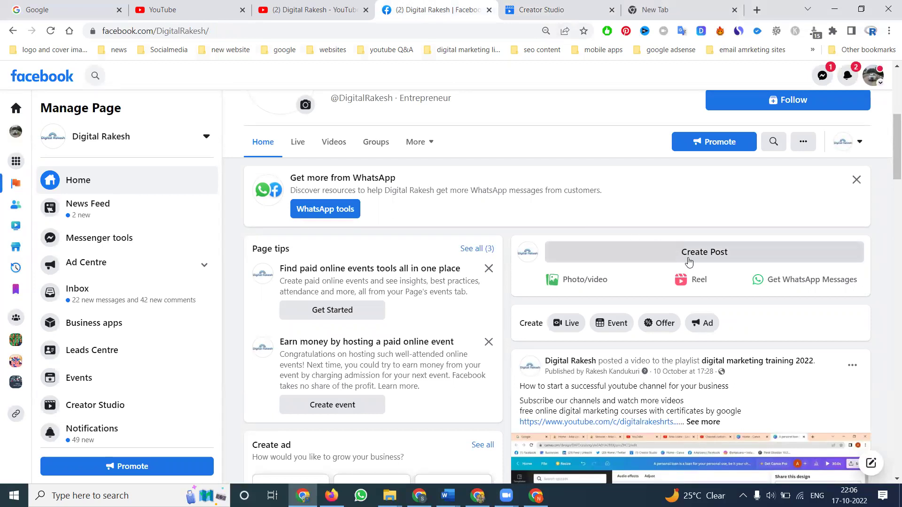
- Start a Digital Rakesh post, check Creator Studio progress, then expand all 'Add to your post' options
left_click(689, 259)
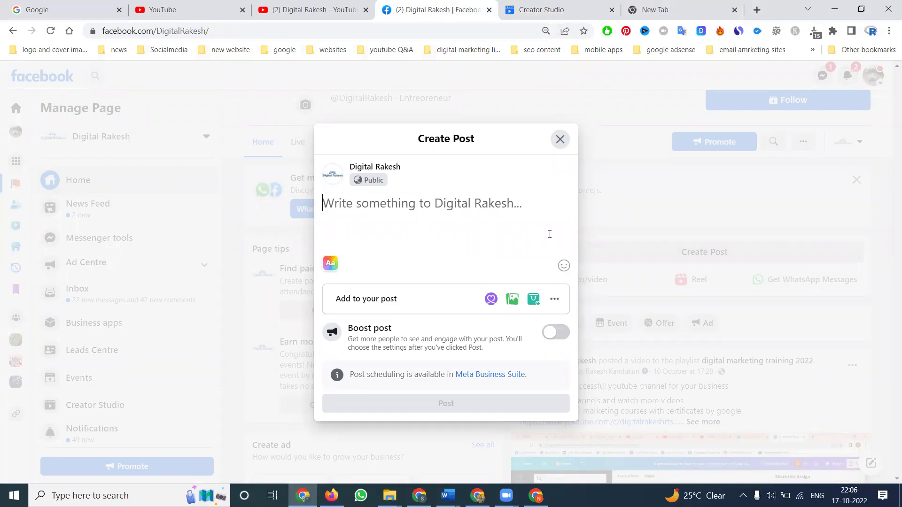
left_click(554, 4)
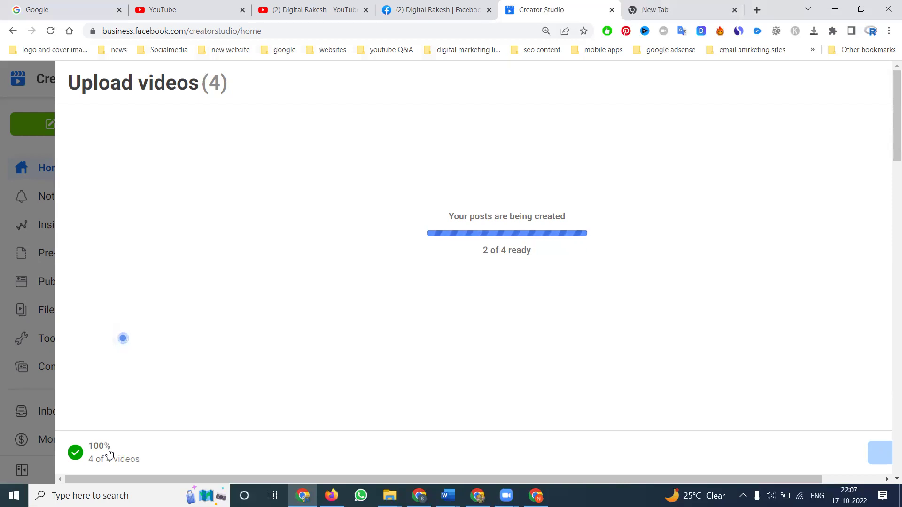
left_click(433, 6)
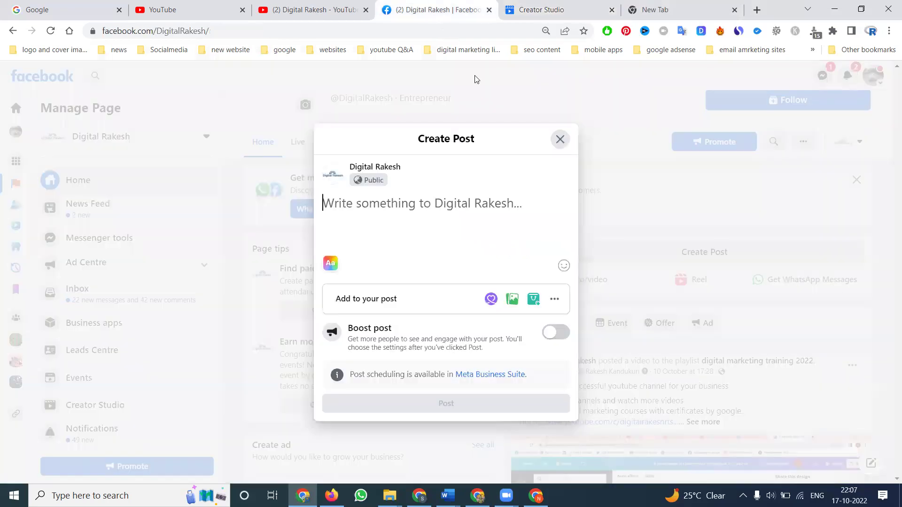
left_click(554, 298)
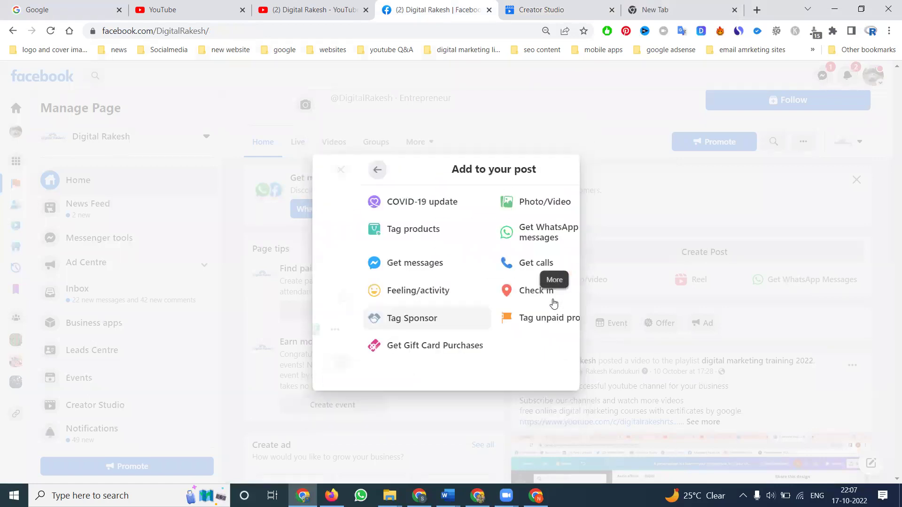